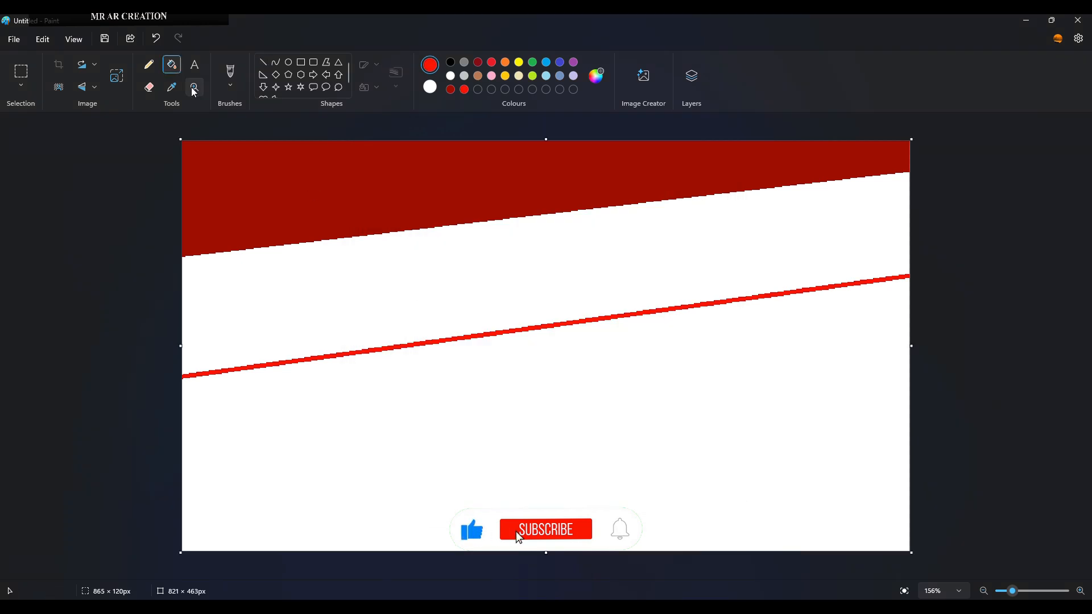
Fill the band below the dark red one with red and draw a parallel slanted red line beneath it across the canvas
left_click(307, 285)
left_click(264, 62)
left_click_drag(195, 466, 959, 367)
left_click_drag(669, 404, 639, 427)
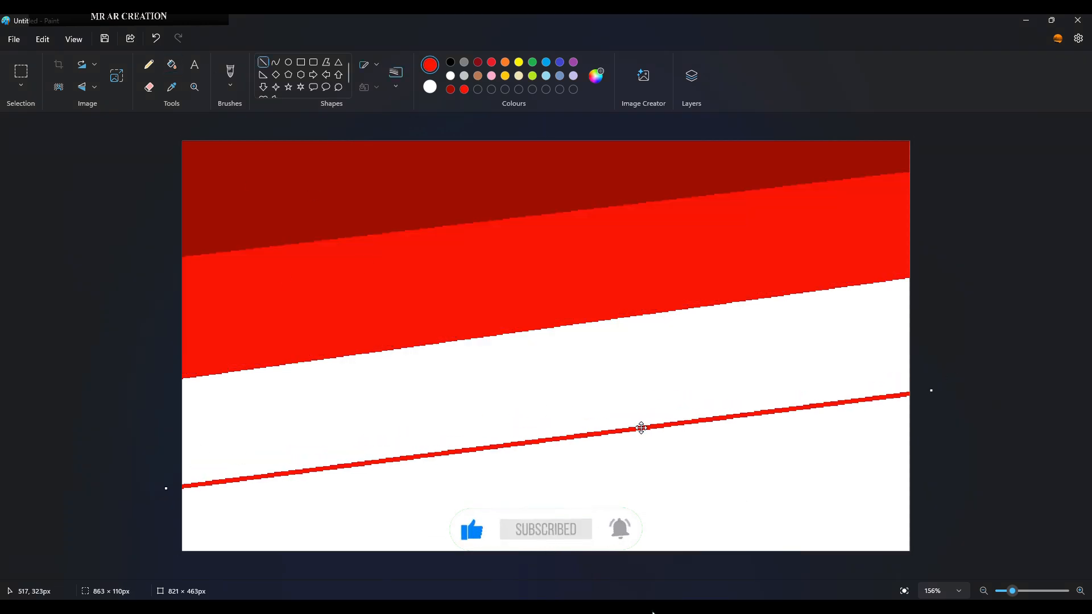
left_click_drag(931, 392, 940, 385)
Choose a light purple colour and fill the band between the red area and the new slanted line with it
left_click(597, 77)
left_click_drag(520, 207, 398, 257)
left_click(482, 462)
left_click(172, 65)
left_click(364, 392)
Choose light yellow #FFDD9D and draw a slanted line about 529 × 70 px across the canvas's lower-right corner, parallel to the bands
left_click(596, 76)
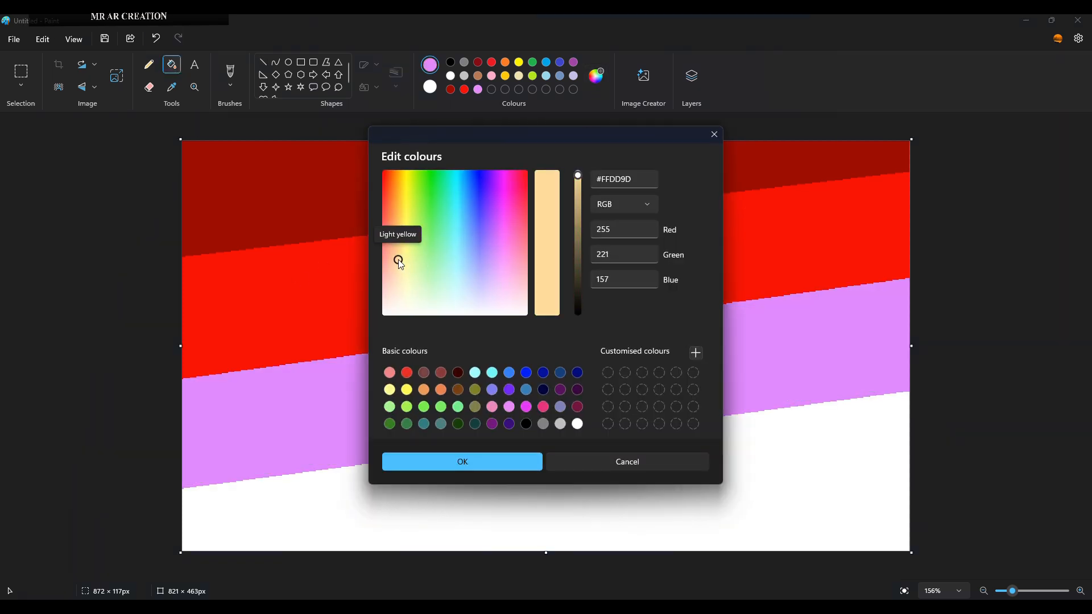
left_click(449, 464)
left_click(263, 62)
left_click_drag(505, 550, 974, 488)
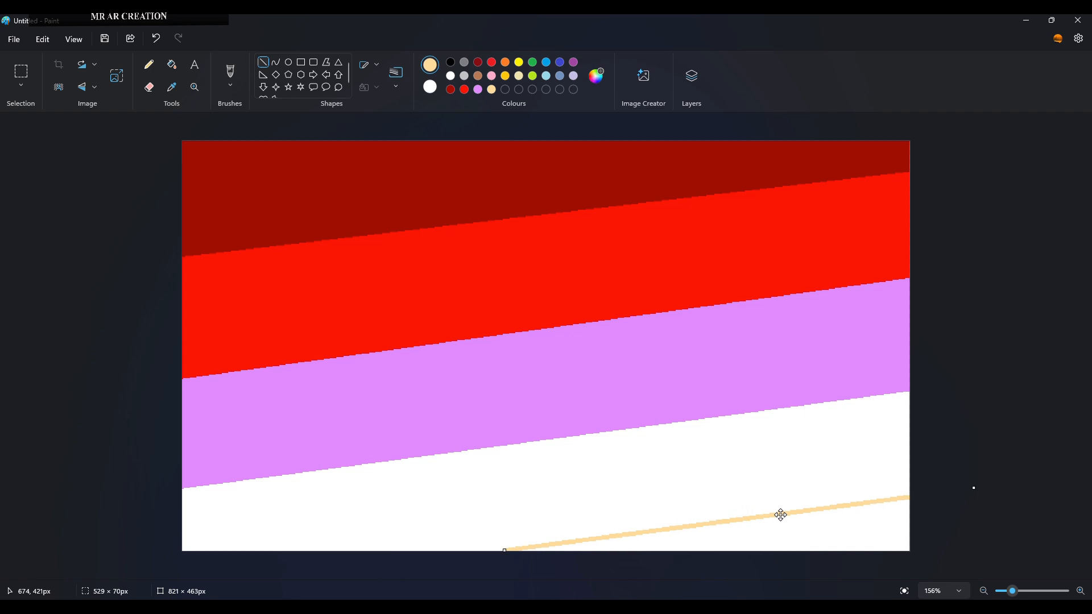
Choose a golden yellow colour and fill the band below the purple one with it
left_click(598, 83)
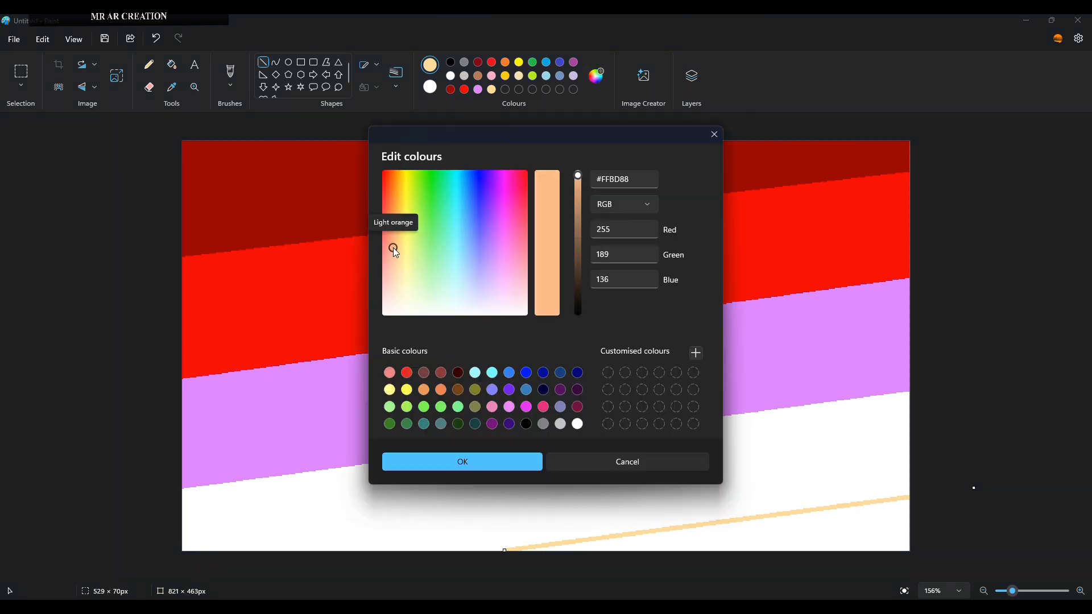
left_click_drag(392, 246, 389, 222)
left_click(472, 461)
left_click(636, 535)
Choose the orange colour #FF885A and fill the remaining white corner with it
left_click(596, 75)
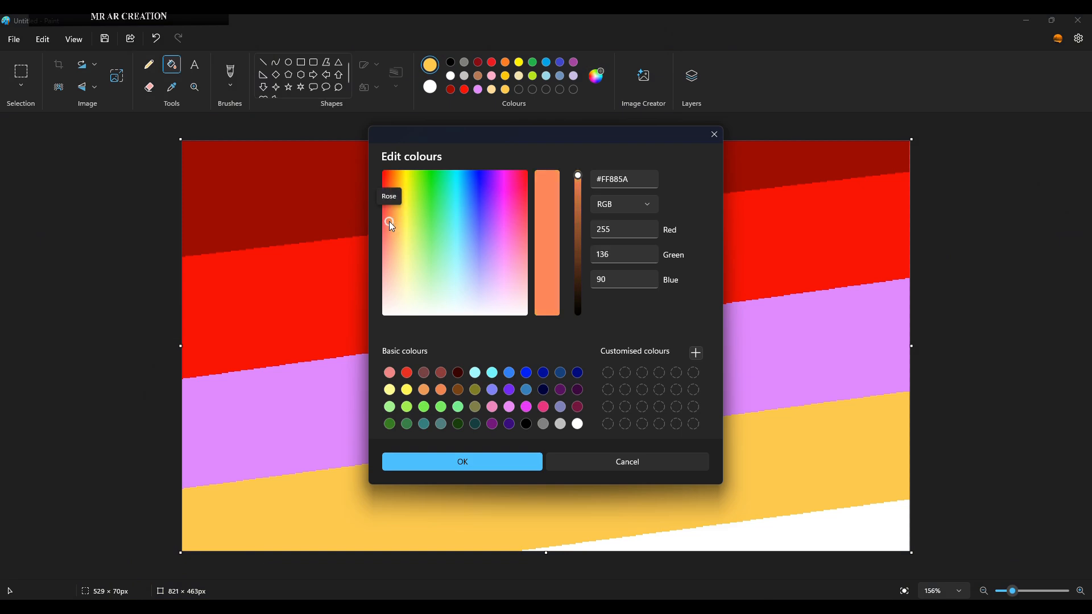
left_click(466, 459)
left_click(827, 531)
Resize the image to 1 pixel wide without keeping the aspect ratio, leaving the height at 463 pixels
left_click(117, 76)
left_click(553, 254)
left_click(546, 297)
double_click(514, 293)
type("1")
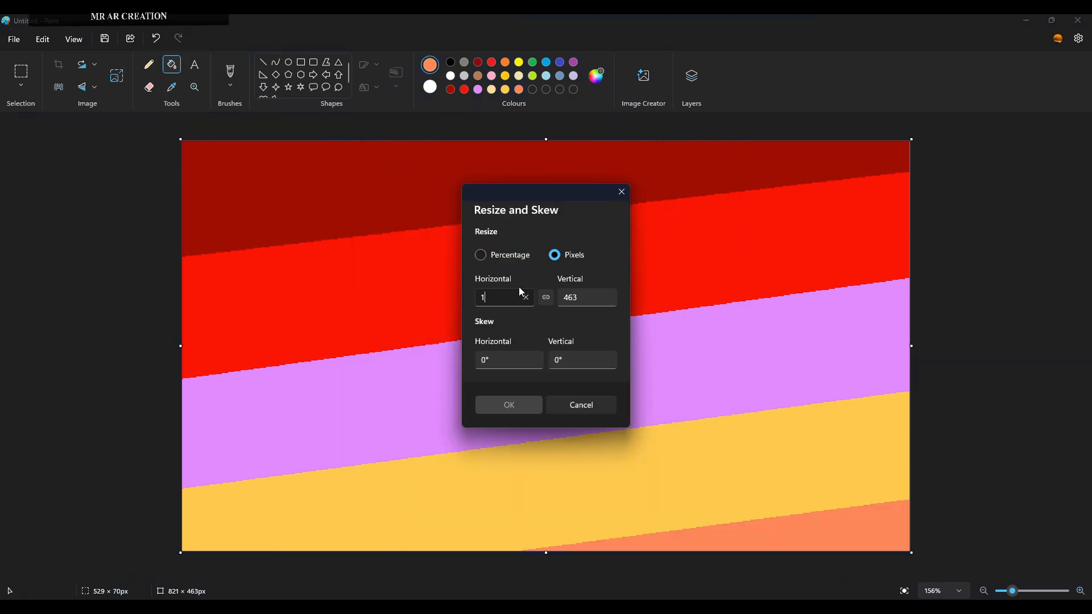
key("Return")
Resize the image's width back to 821 pixels to stretch the bands into a smooth horizontal gradient
left_click(117, 76)
double_click(529, 298)
type("821")
key("Return")
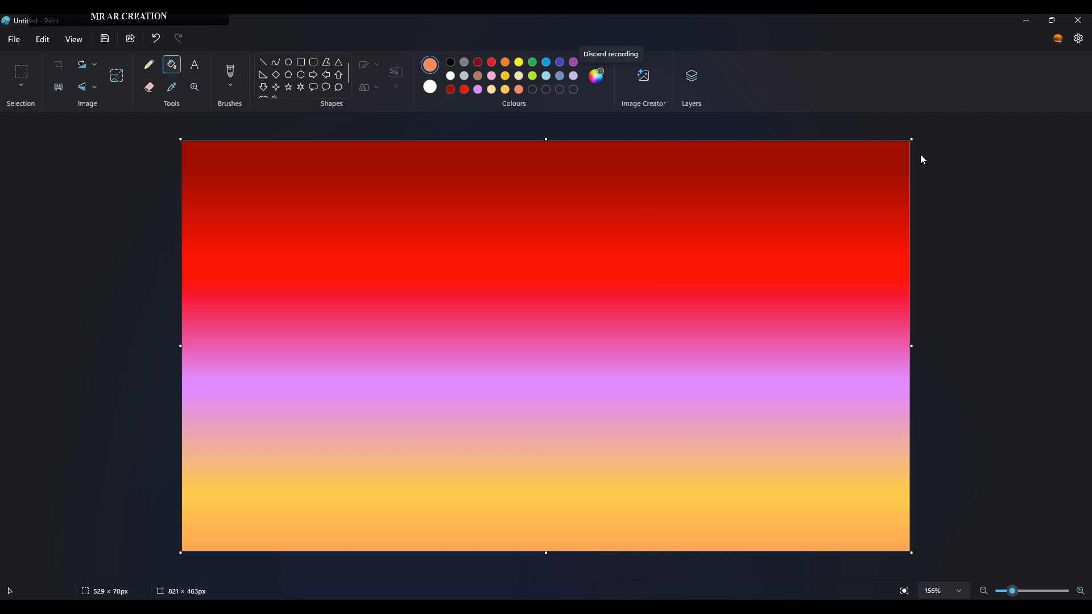
Select the whole gradient, compress it vertically to about 821 × 392 px and align it with the canvas's upper edge
key("ctrl+a")
left_click_drag(545, 142, 549, 240)
left_click_drag(560, 324, 560, 223)
left_click_drag(546, 450, 535, 487)
left_click(957, 419)
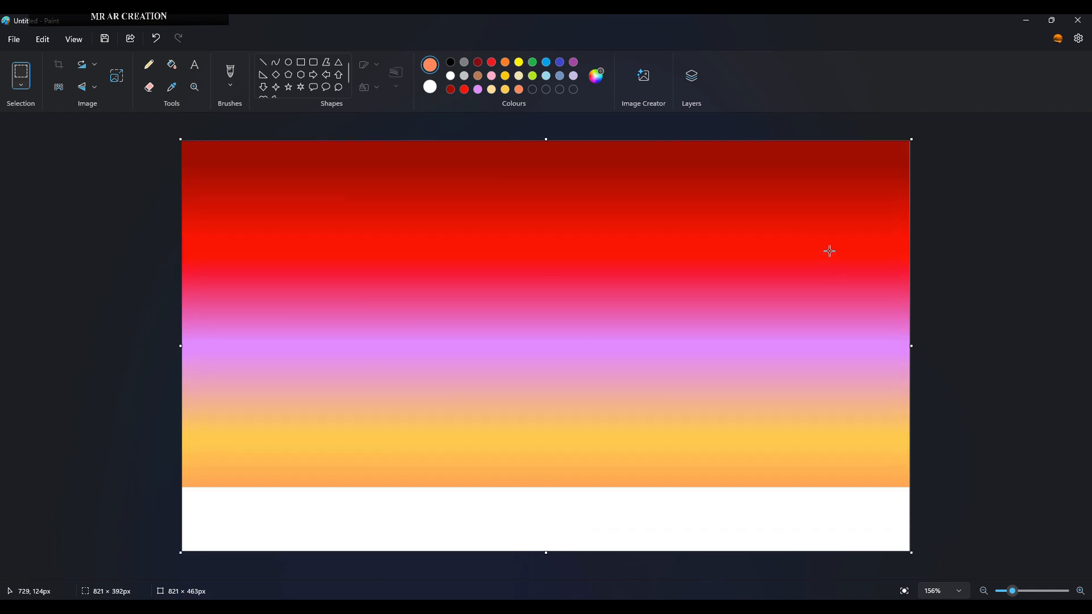
Add a new layer and paint an uneven black ground over the white strip with a thick Pencil
left_click(692, 75)
left_click(1053, 134)
left_click(150, 64)
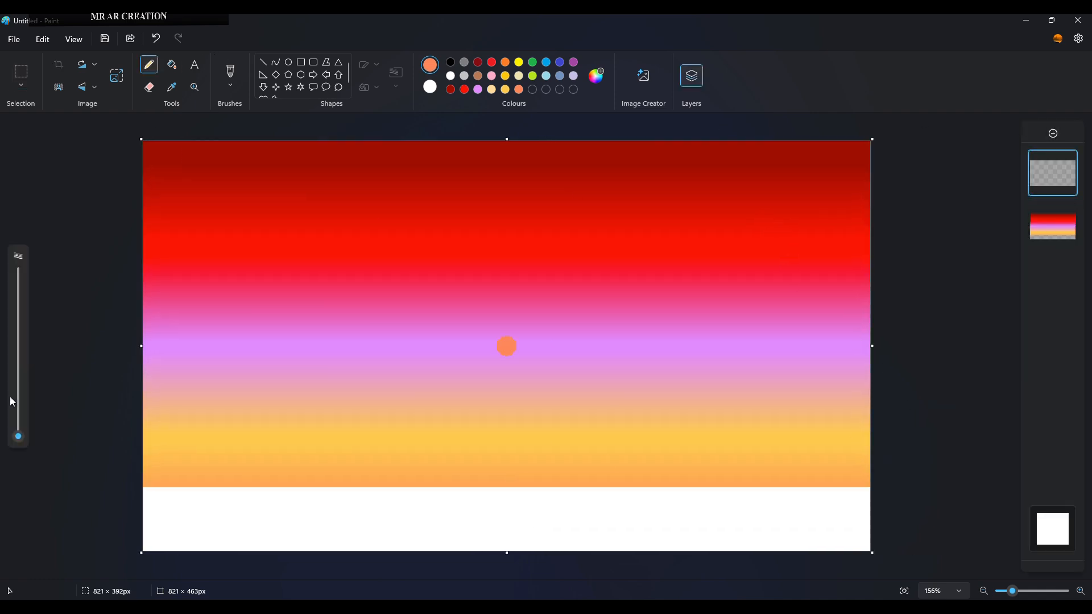
left_click(22, 364)
mouse_move(216, 501)
left_mouse_down()
mouse_move(136, 460)
mouse_move(121, 488)
mouse_move(829, 520)
mouse_move(524, 498)
mouse_move(280, 544)
mouse_move(717, 544)
left_mouse_up()
left_click(22, 422)
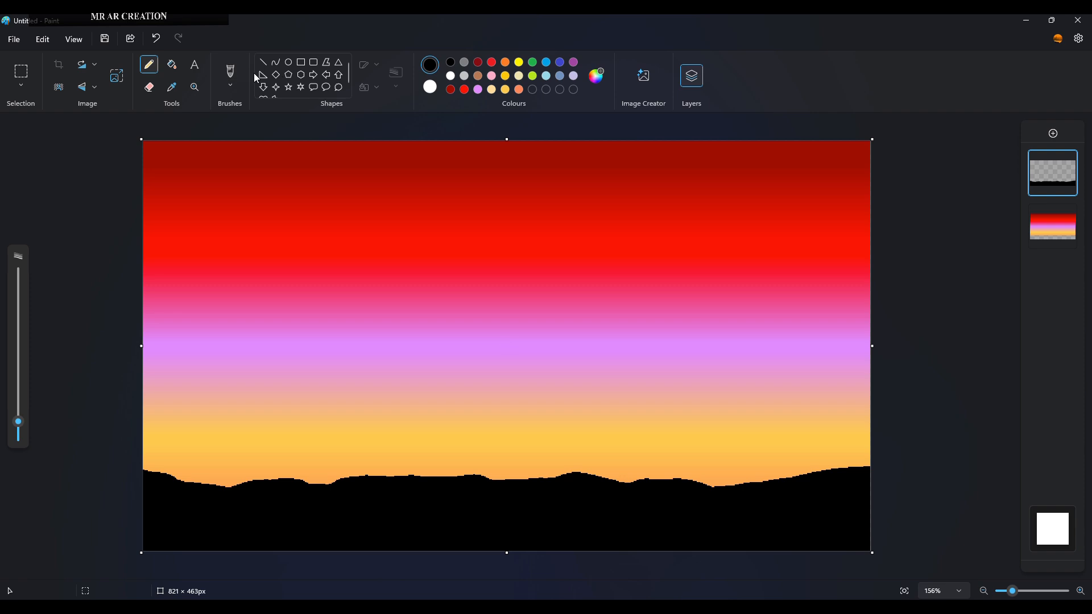
left_click(230, 84)
left_click(271, 248)
left_click_drag(148, 471, 223, 485)
key("ctrl+z")
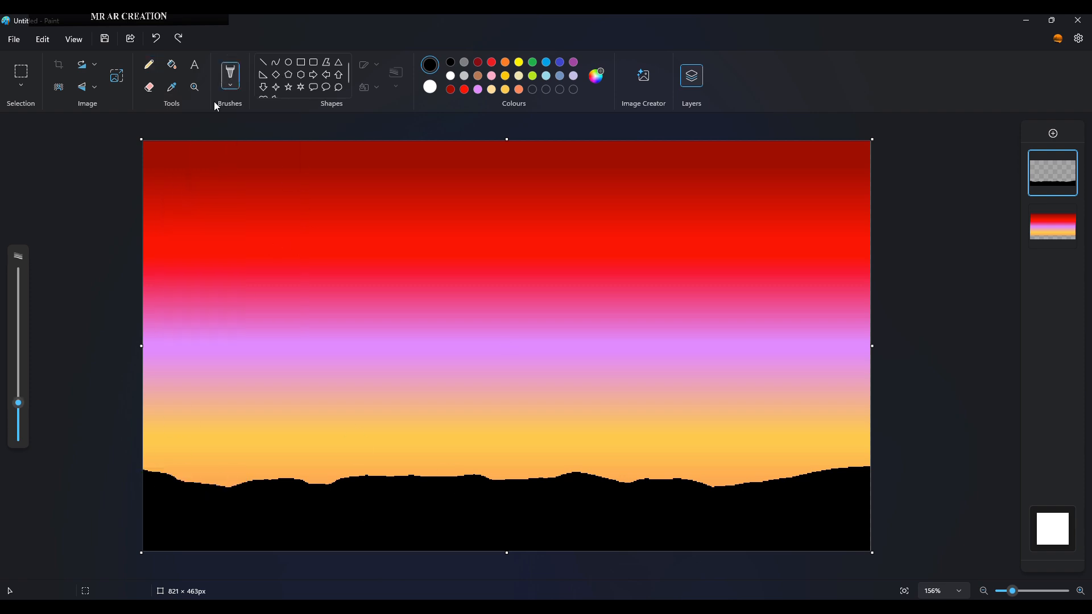
Spray a rough black grass texture along the entire upper edge of the ground
left_click(229, 85)
left_click(245, 187)
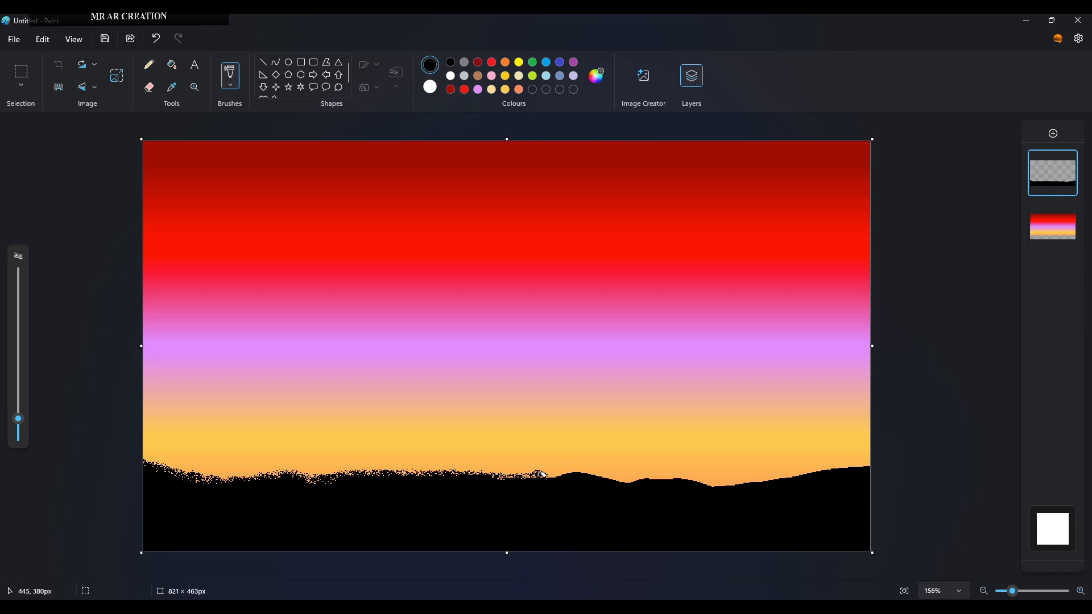
left_click_drag(562, 468, 646, 474)
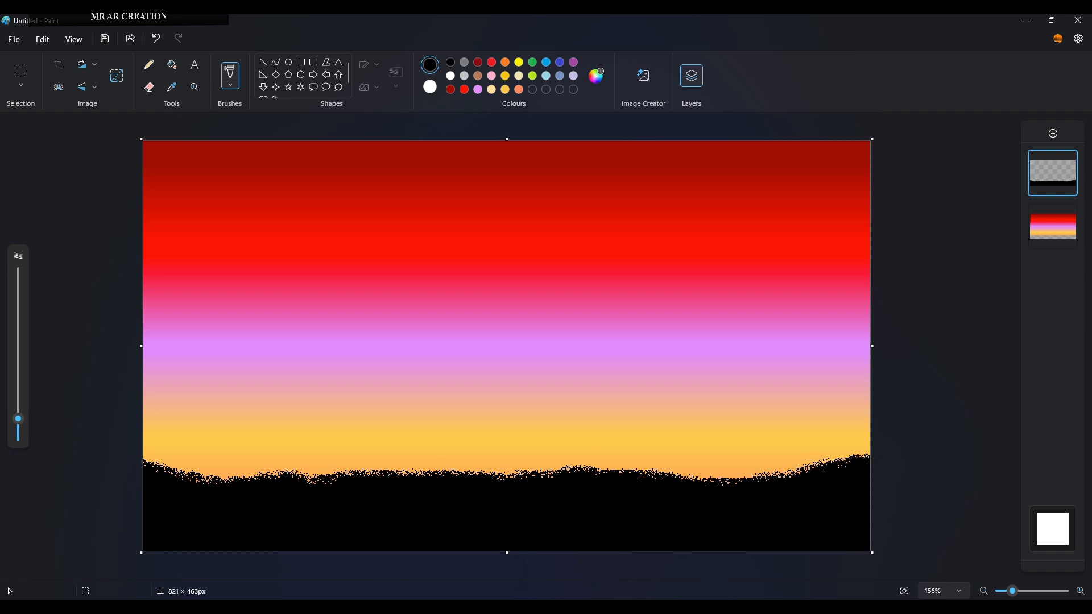
left_click(267, 63)
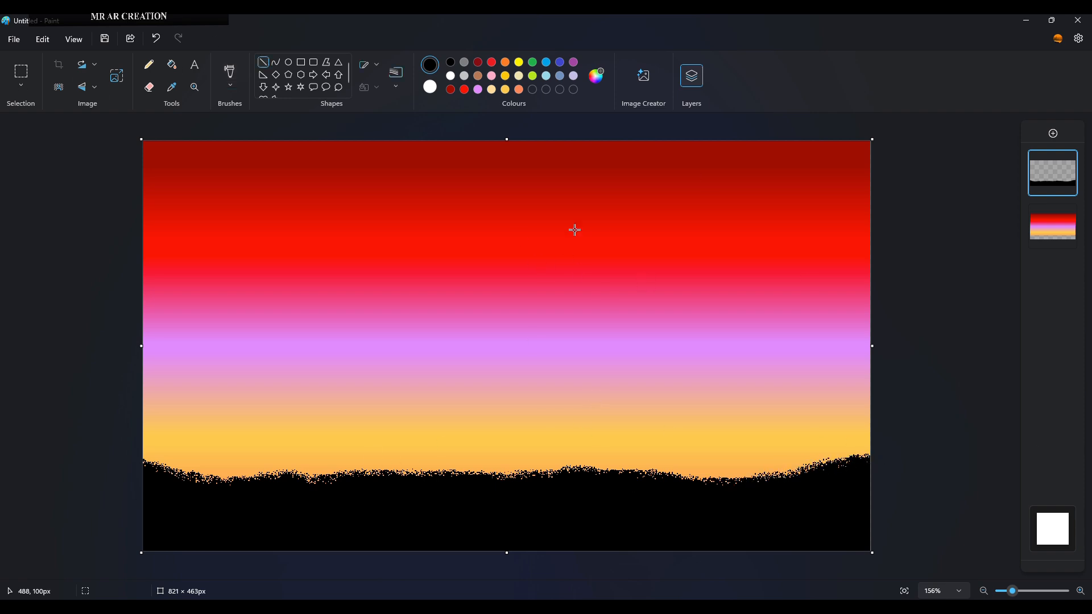
left_click_drag(571, 231, 572, 482)
mouse_move(571, 315)
left_mouse_down()
mouse_move(581, 329)
mouse_move(584, 317)
mouse_move(605, 494)
left_mouse_up()
left_click(396, 77)
left_click(1007, 319)
key("ctrl+z")
left_click_drag(605, 358, 597, 357)
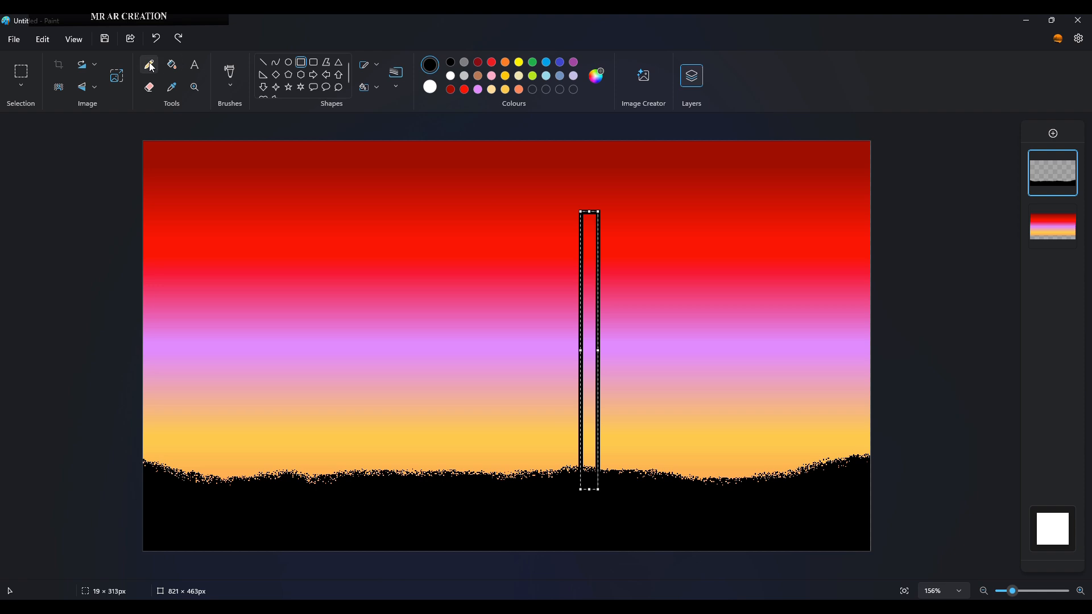
left_click(172, 65)
left_click(592, 272)
key("ctrl+z")
key("ctrl+z")
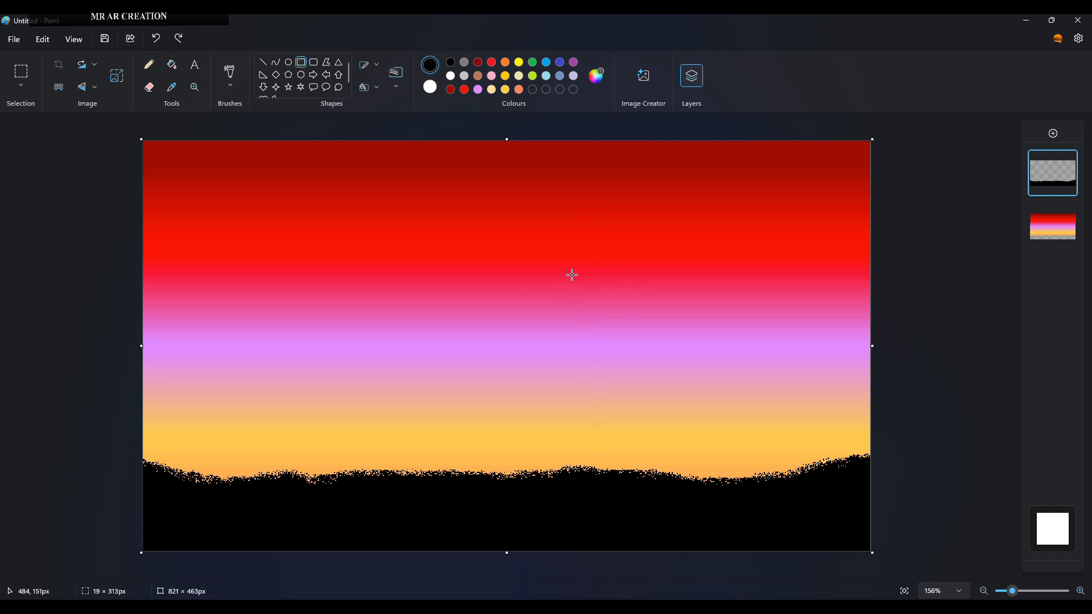
left_click_drag(572, 274, 596, 485)
left_click_drag(577, 399, 588, 403)
left_click_drag(583, 382, 601, 343)
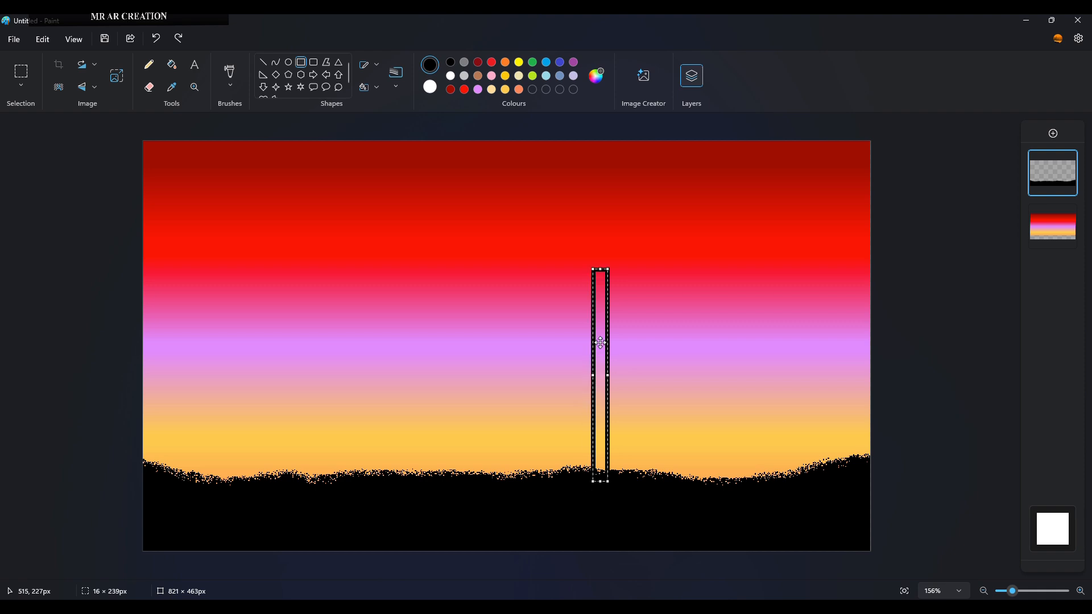
left_click(171, 64)
left_click(605, 374)
left_click(149, 64)
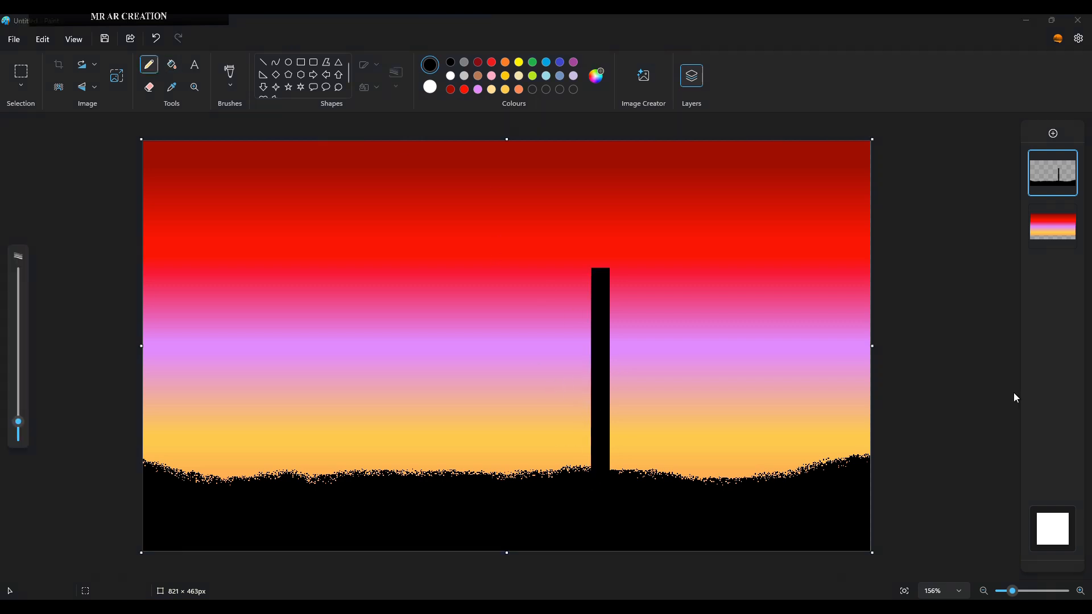
key("ctrl+z")
key("ctrl+z")
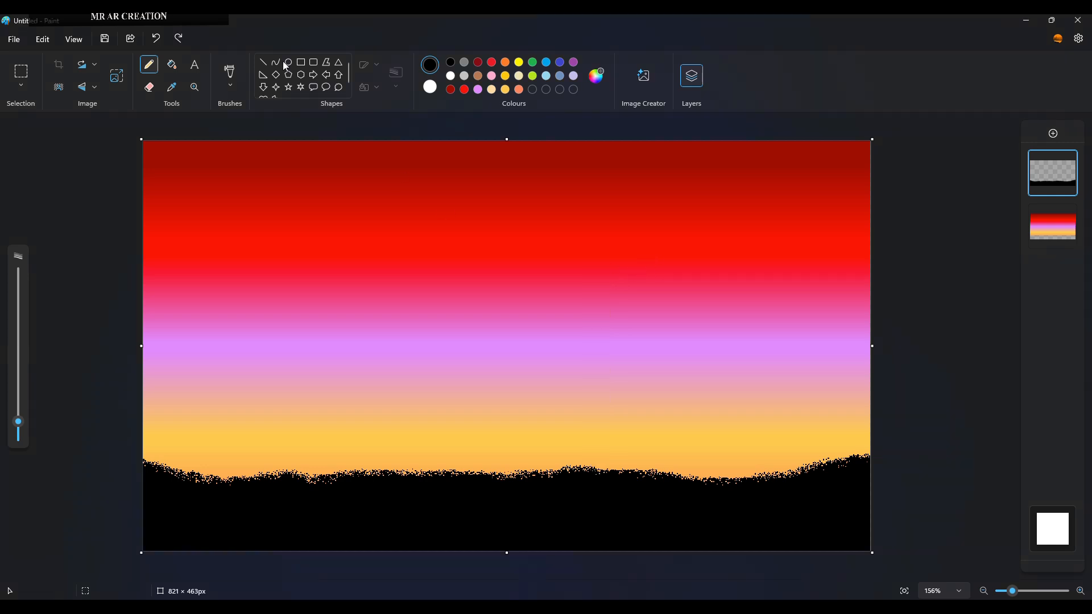
Draw a vertical black line about 260 px long as the pole and increase its thickness
left_click_drag(592, 277, 593, 507)
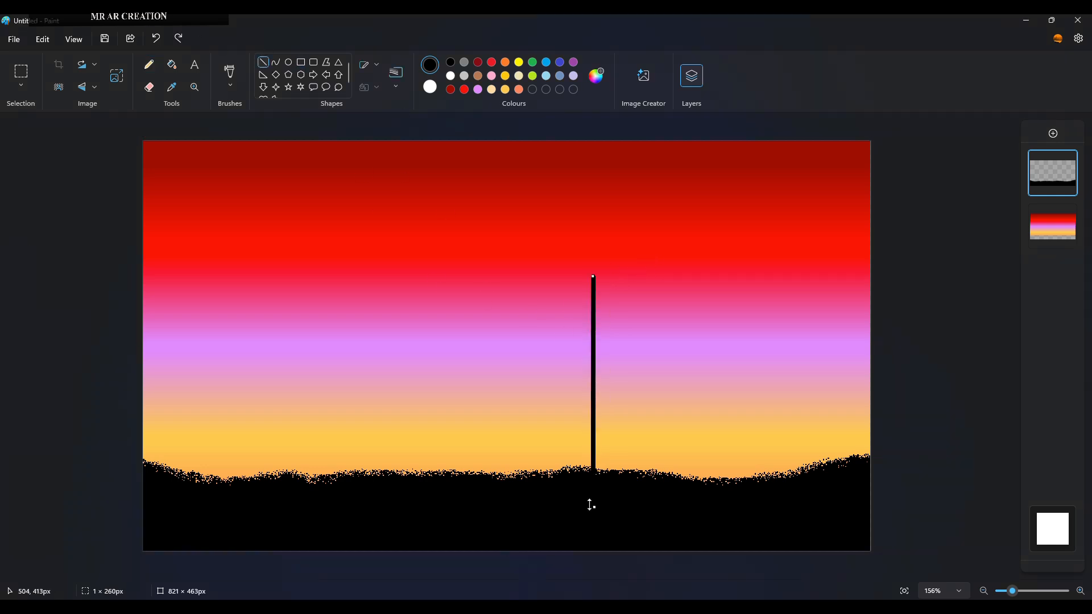
left_click_drag(592, 378, 599, 320)
left_click(396, 77)
left_click(411, 197)
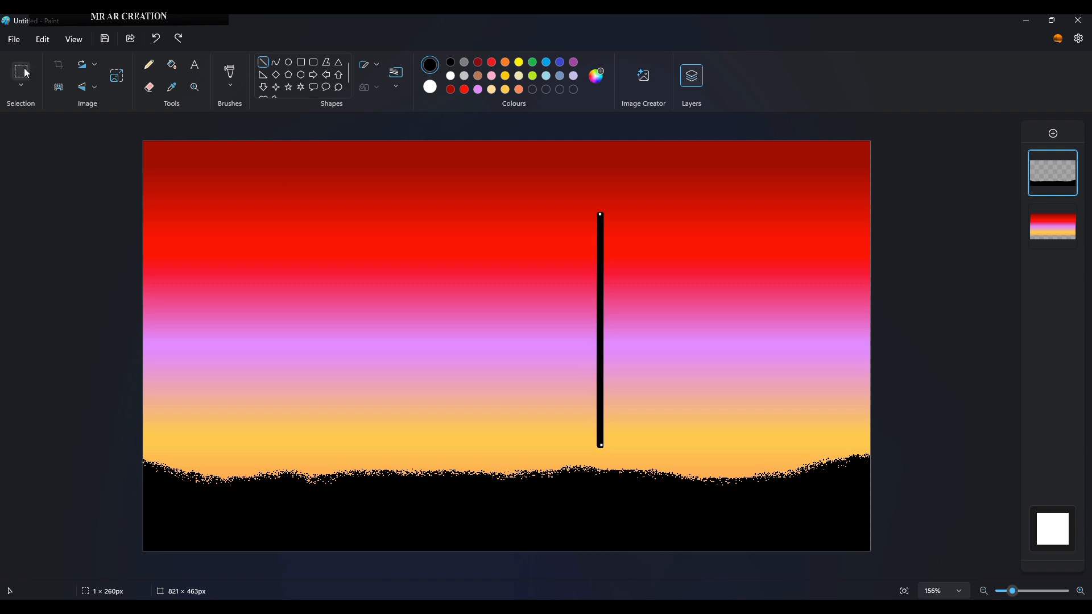
Select the vertical pole and move it down until its base sits in the black ground
left_click(21, 71)
left_click_drag(588, 199, 629, 456)
left_click_drag(598, 359, 601, 402)
left_click(529, 322)
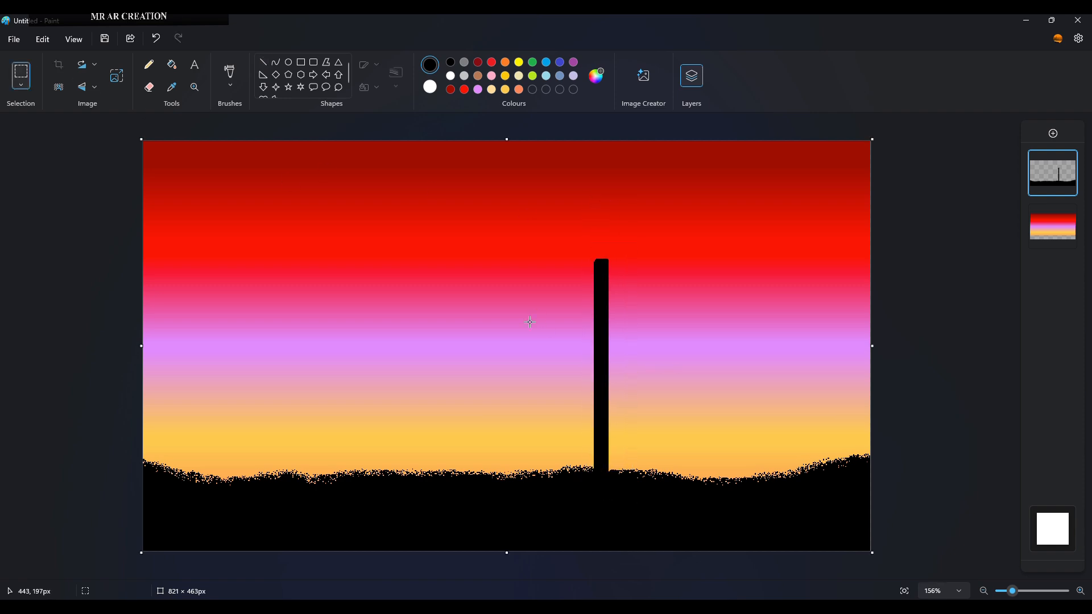
Draw a slightly slanted thick black crossarm and position it across the pole just below its upper end
left_click(266, 61)
left_click_drag(569, 262, 684, 276)
left_click_drag(631, 268, 604, 267)
left_click_drag(658, 275, 494, 237)
left_click_drag(566, 281, 566, 281)
left_click_drag(505, 250, 605, 281)
left_click(732, 268)
scroll(609, 315, "up", 3)
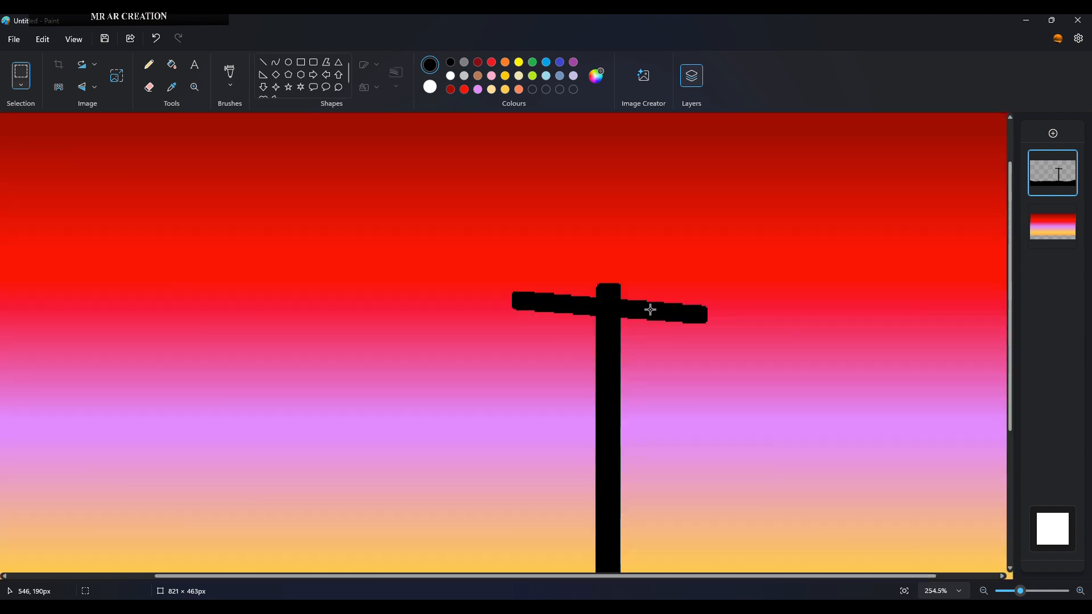
scroll(651, 309, "up", 1)
key("l")
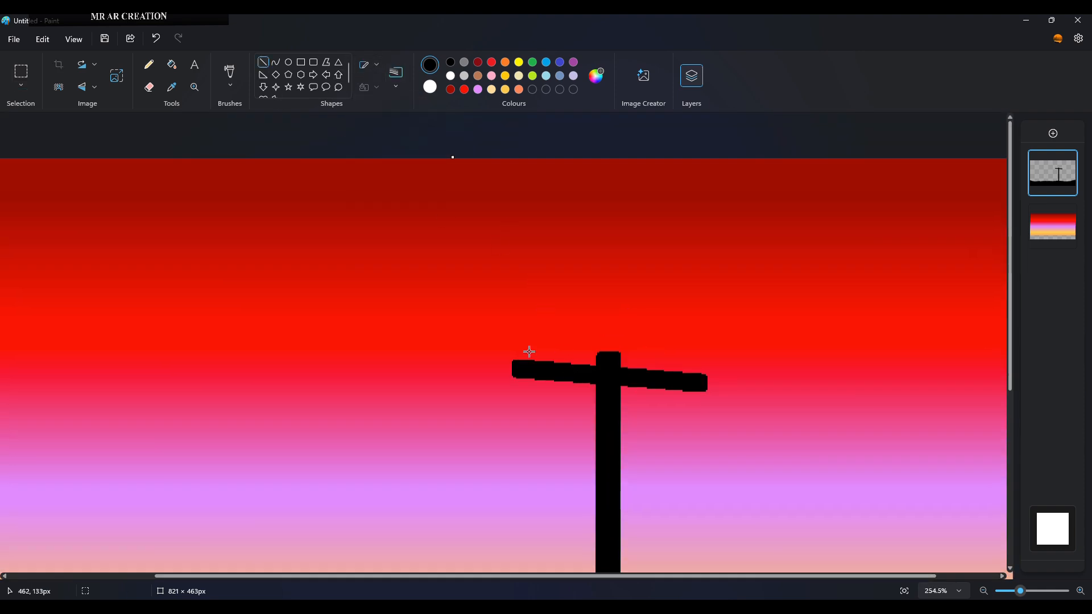
scroll(534, 345, "up", 4)
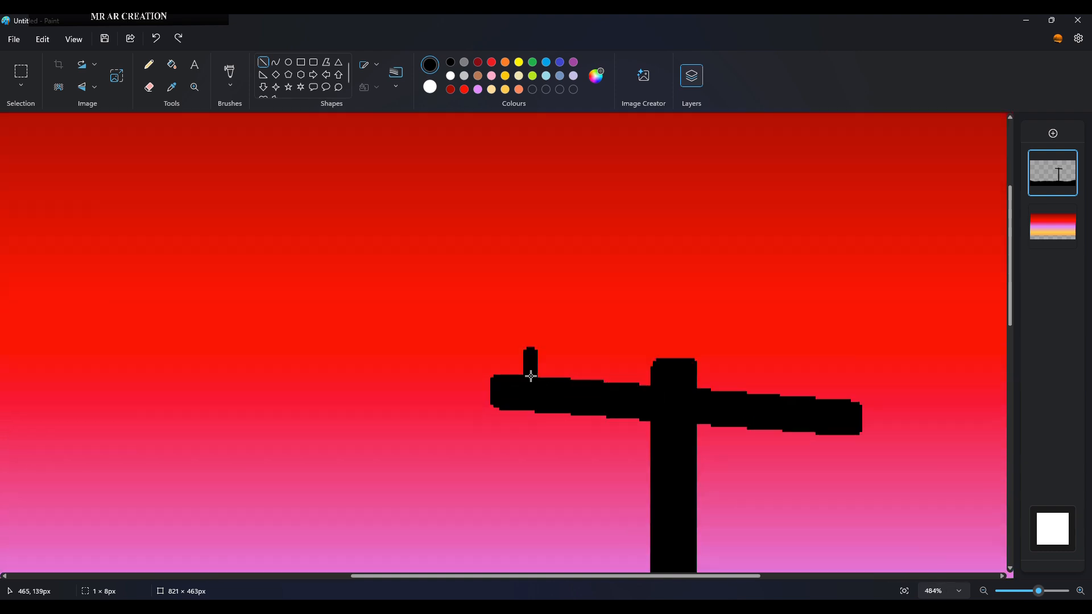
left_click_drag(529, 374, 422, 345)
left_click(21, 74)
left_click_drag(392, 297, 619, 371)
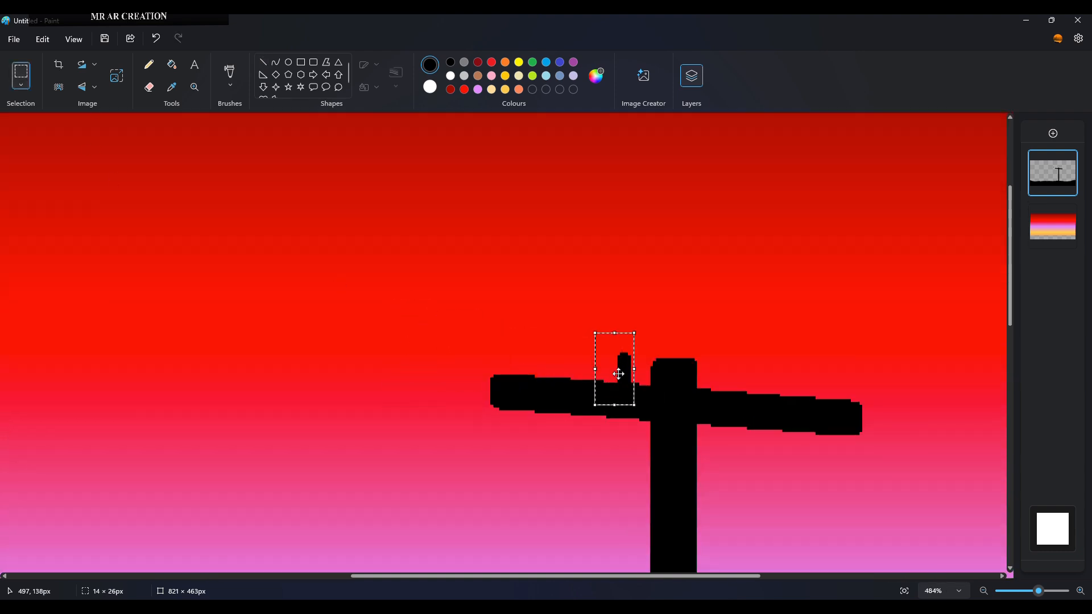
key("ctrl+z")
key("ctrl+z")
key("ctrl+z")
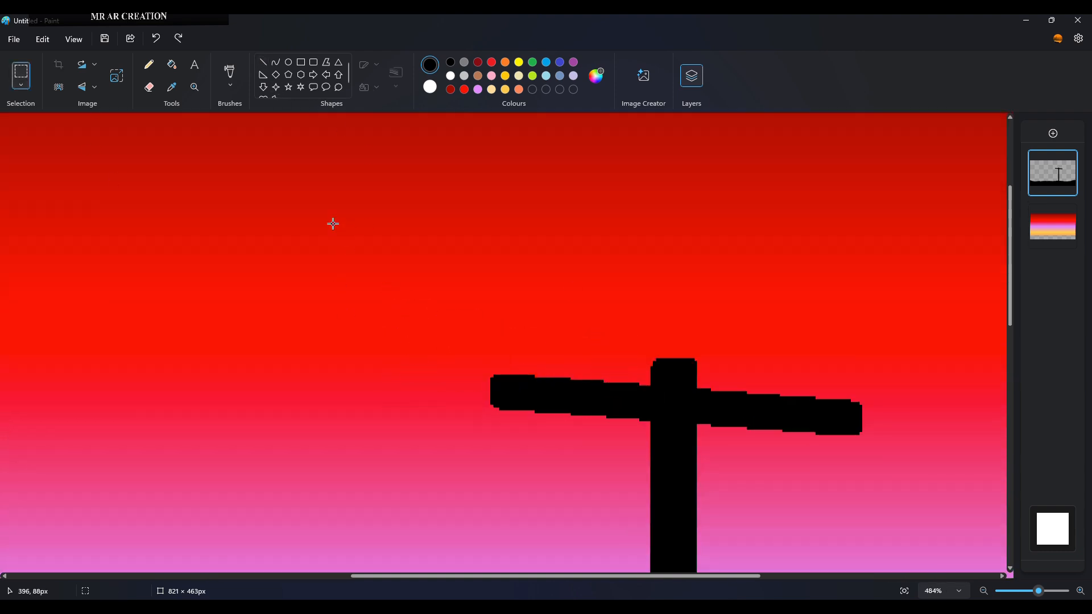
Draw a thin vertical black line about 18 px long in the empty sky beside the crossarm
left_click_drag(371, 265, 371, 322)
left_click(396, 73)
left_click(398, 136)
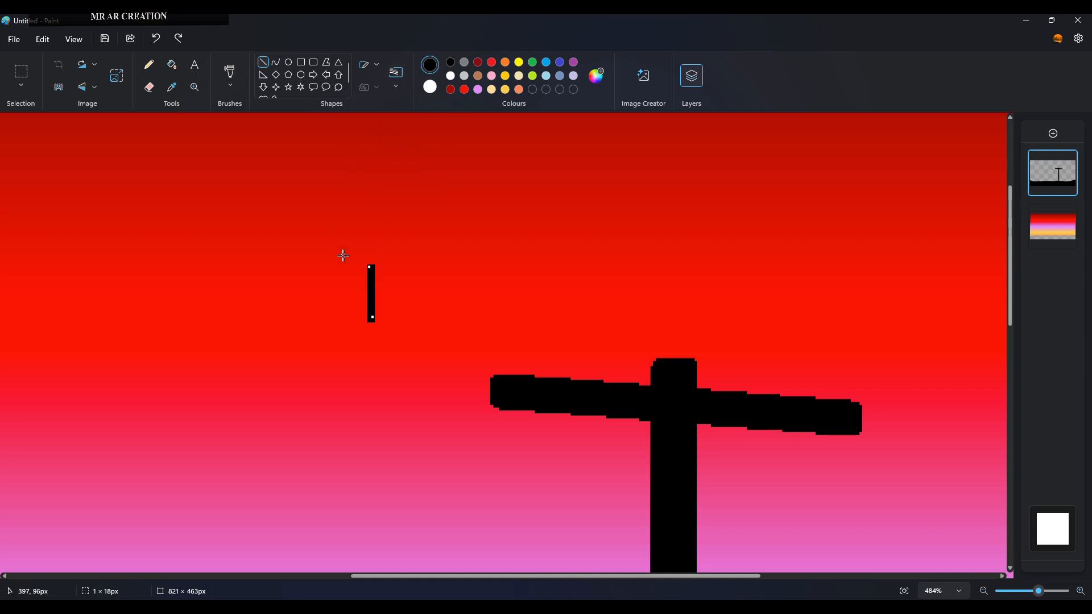
left_click(21, 80)
left_click_drag(337, 245, 405, 358)
left_click_drag(357, 298, 538, 385)
key("ctrl+z")
key("ctrl+z")
key("ctrl+z")
left_click_drag(345, 292, 395, 342)
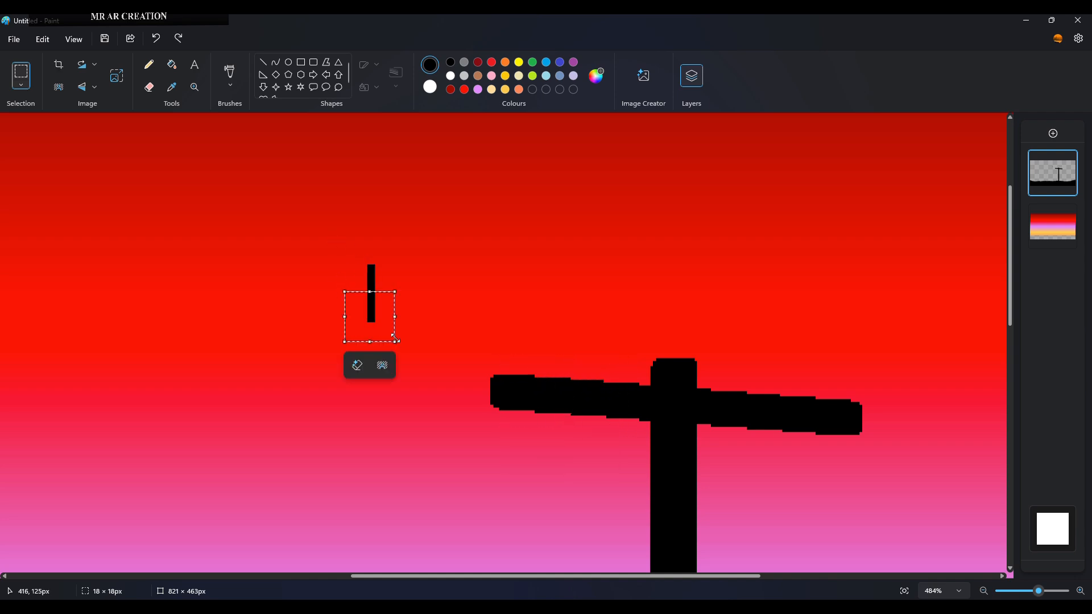
mouse_move(349, 224)
left_mouse_down()
mouse_move(390, 313)
mouse_move(519, 378)
mouse_move(559, 377)
left_mouse_up()
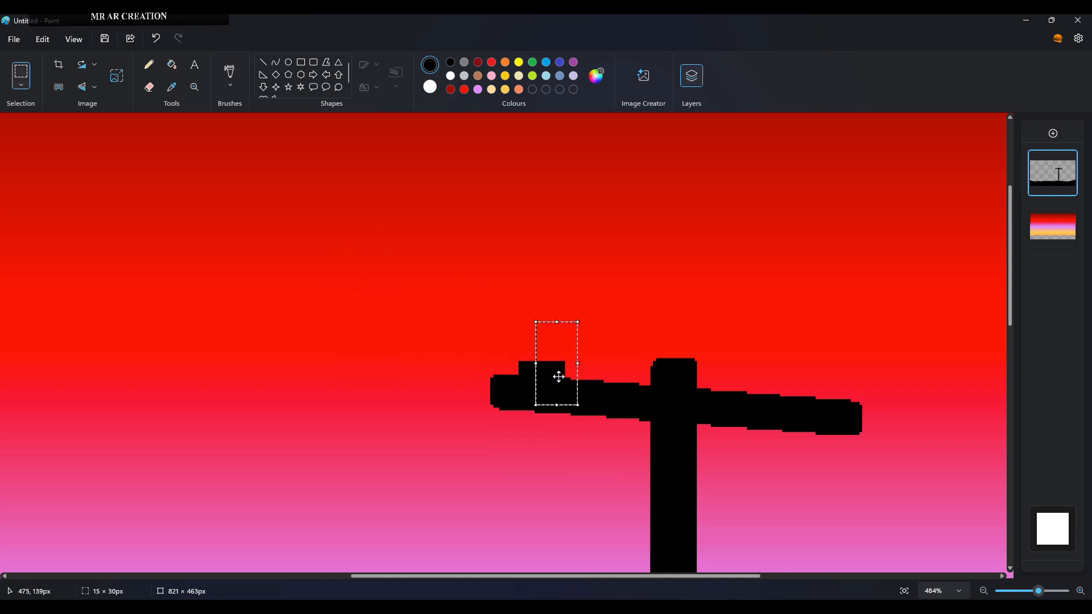
key("ctrl+z")
key("ctrl+z")
Place copies of the short line as pegs along the crossarm, three on each side of the pole, re-pasting the outer ones for even spacing
left_click_drag(390, 294, 327, 233)
mouse_move(372, 277)
left_mouse_down()
mouse_move(550, 375)
mouse_move(528, 374)
mouse_move(821, 392)
left_mouse_up()
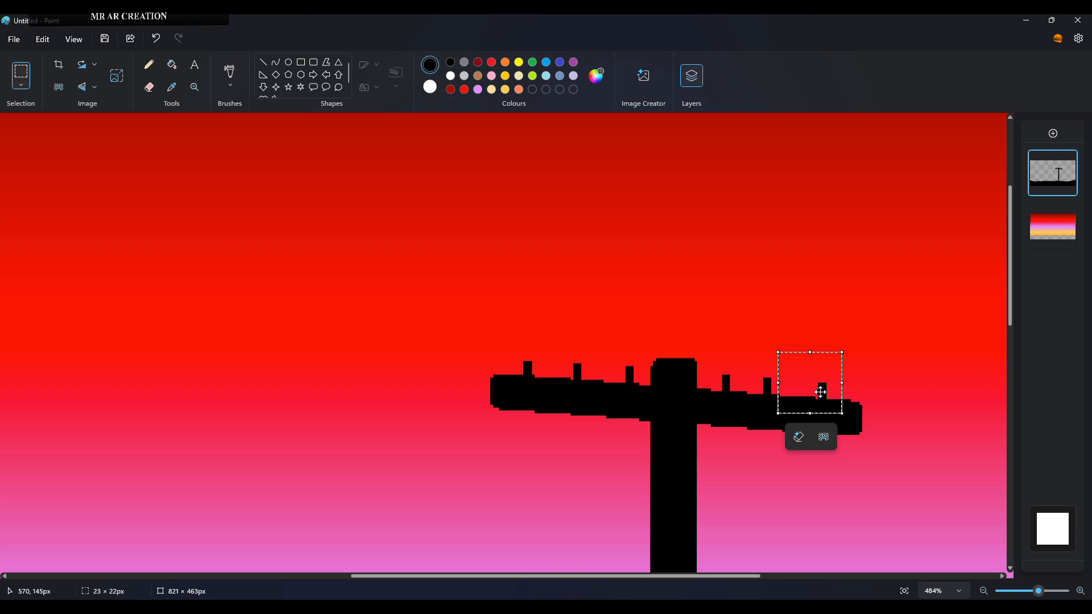
key("Delete")
key("ctrl+v")
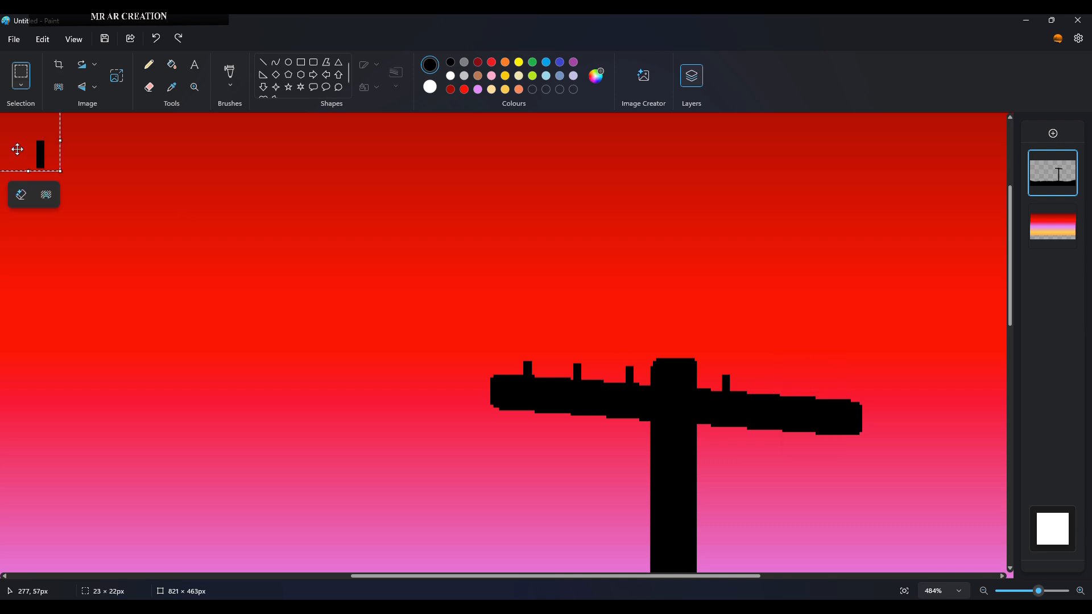
left_click_drag(26, 145, 822, 388)
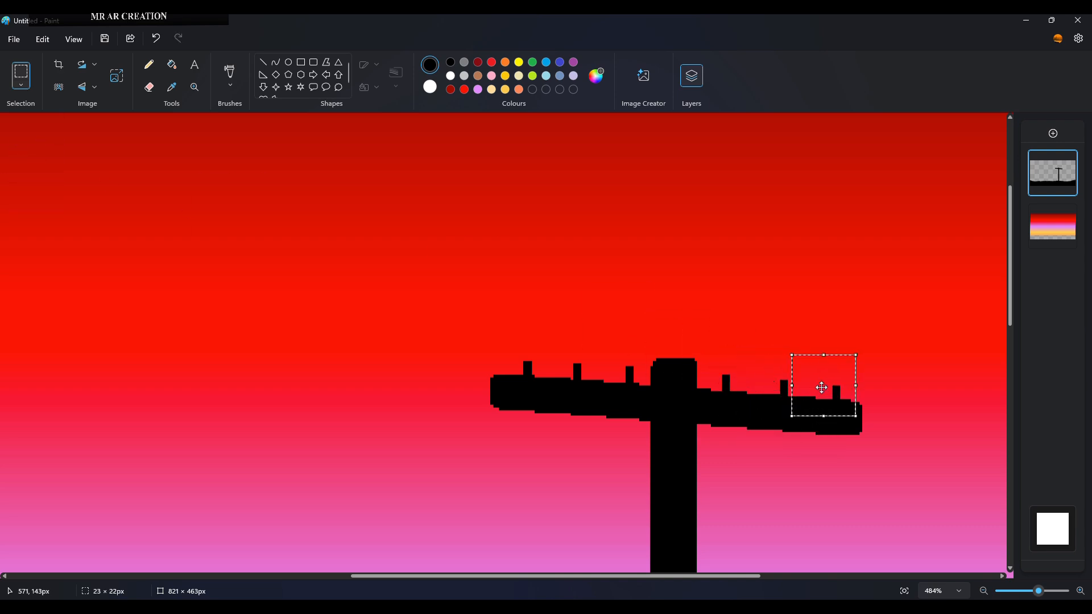
left_click(836, 327)
Place a copy of the utility pole further right, scaled down to about 123 × 199 px with its base in the ground
scroll(836, 326, "down", 10)
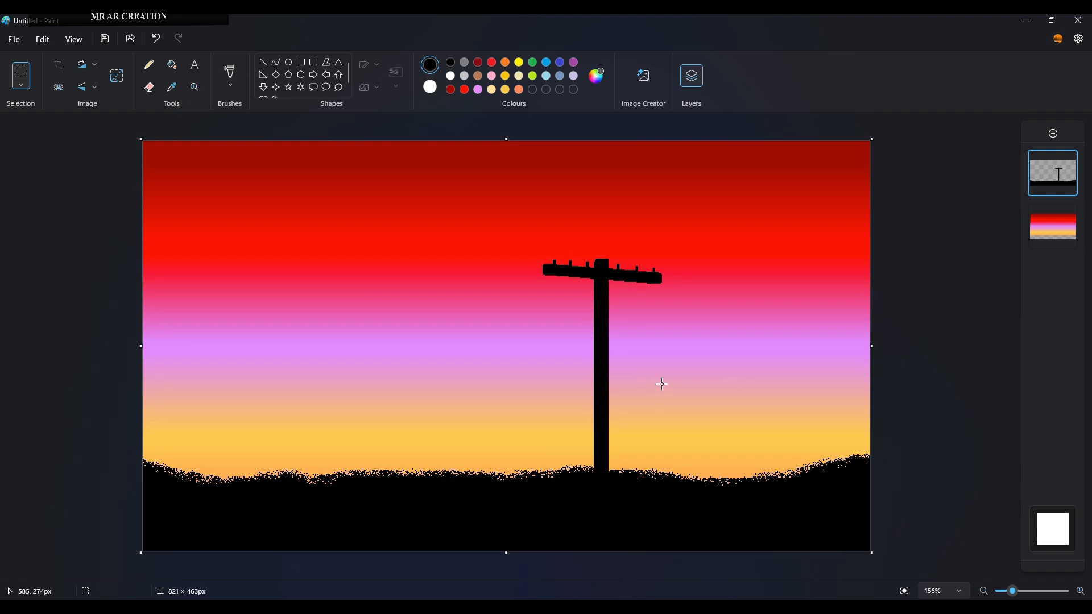
left_click_drag(674, 486, 675, 488)
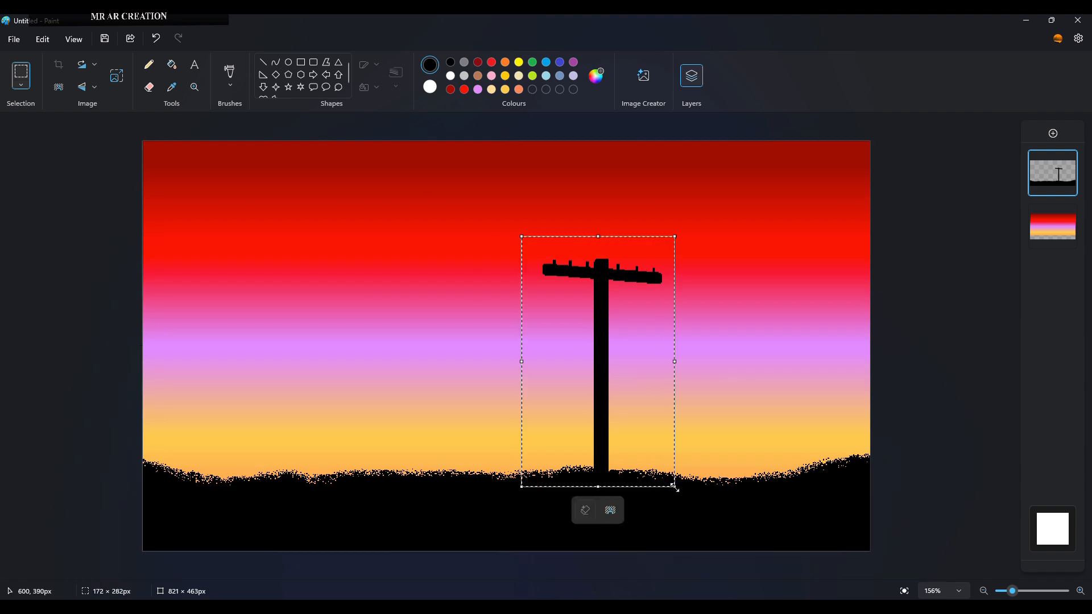
left_click_drag(599, 370, 746, 387)
left_click_drag(668, 254, 712, 329)
left_click_drag(780, 411, 778, 390)
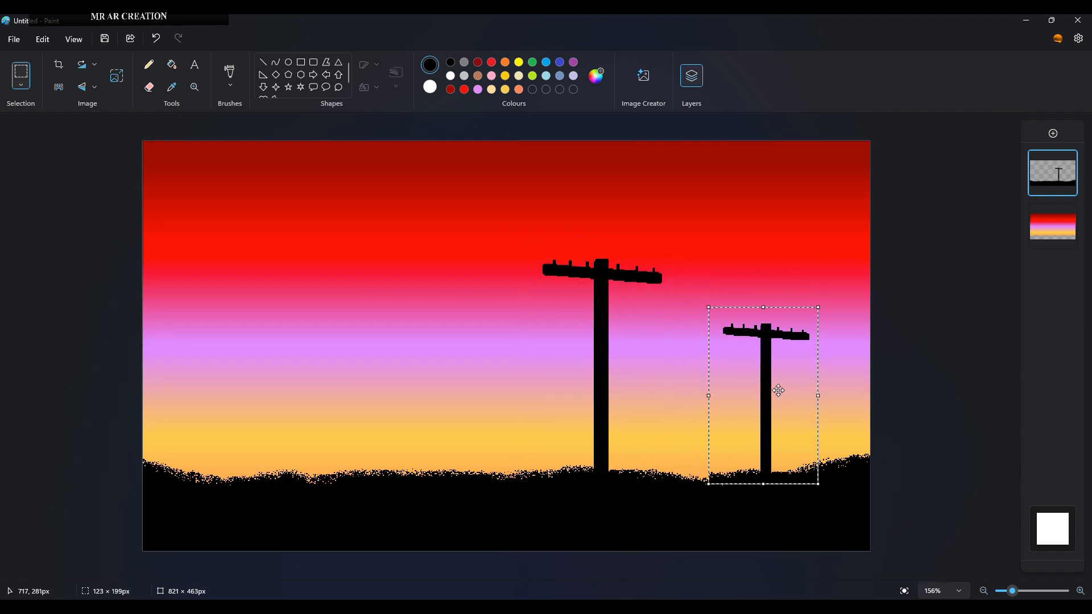
Flip the small pole and the large pole horizontally so both crossarms slope the other way
right_click(779, 391)
mouse_move(853, 336)
left_click(954, 365)
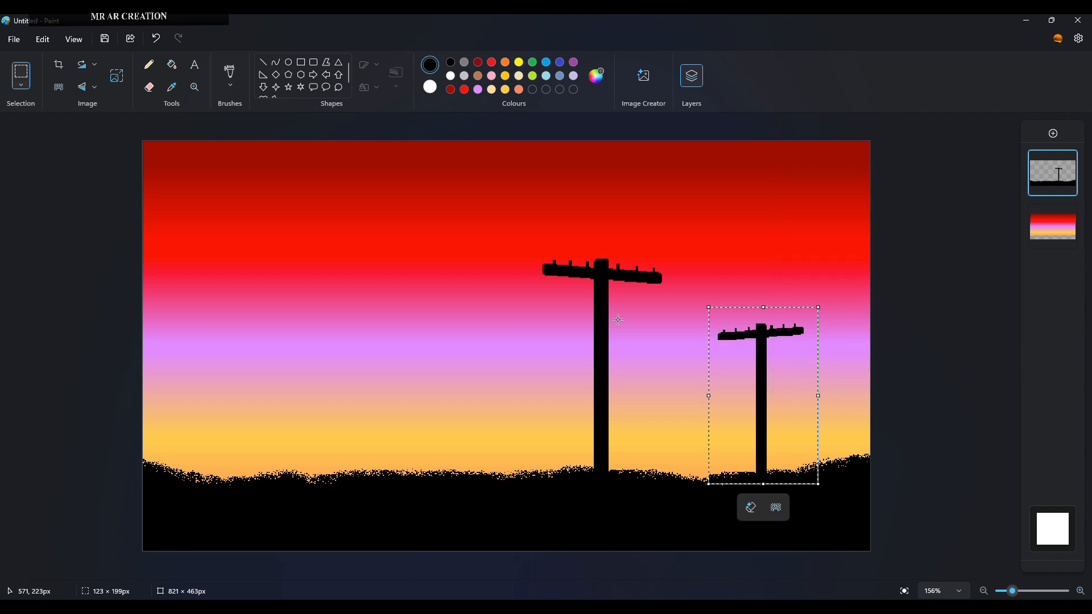
left_click_drag(507, 231, 675, 488)
right_click(610, 390)
mouse_move(677, 346)
left_click(814, 350)
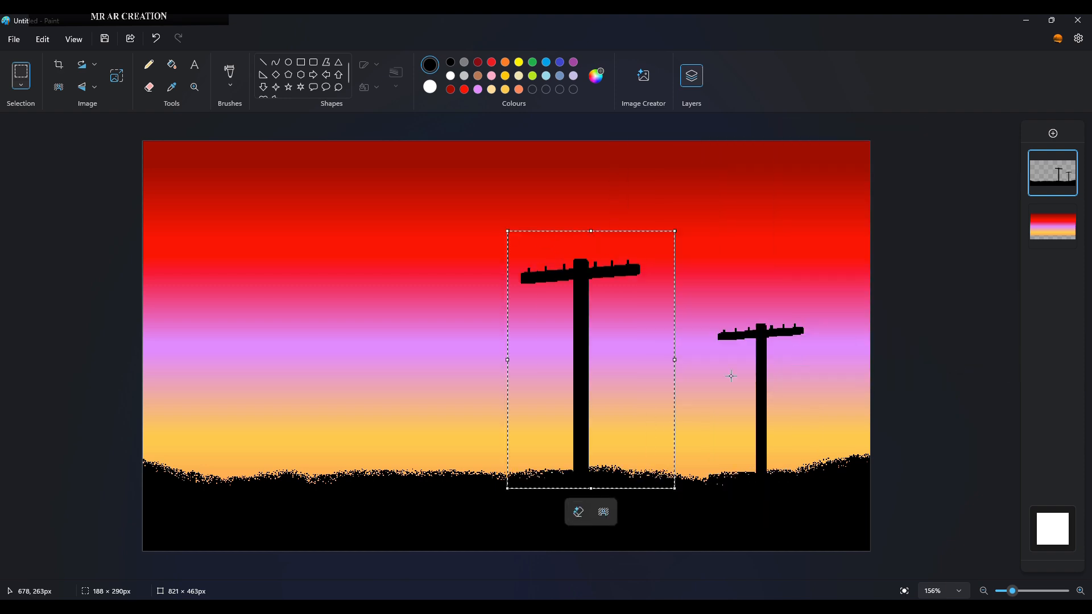
mouse_move(618, 387)
left_mouse_down()
mouse_move(626, 395)
mouse_move(618, 388)
left_mouse_up()
left_click(731, 338)
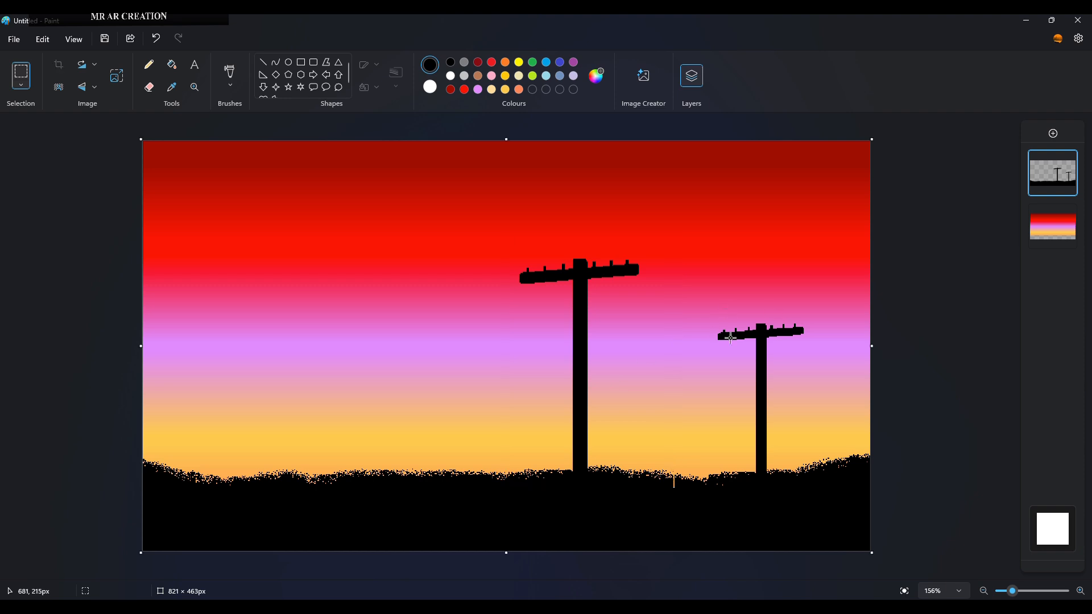
Add a third, smaller copy of the pole at the right edge of the picture, partly cut off by it
left_click_drag(800, 450, 893, 472)
left_click_drag(798, 322, 823, 368)
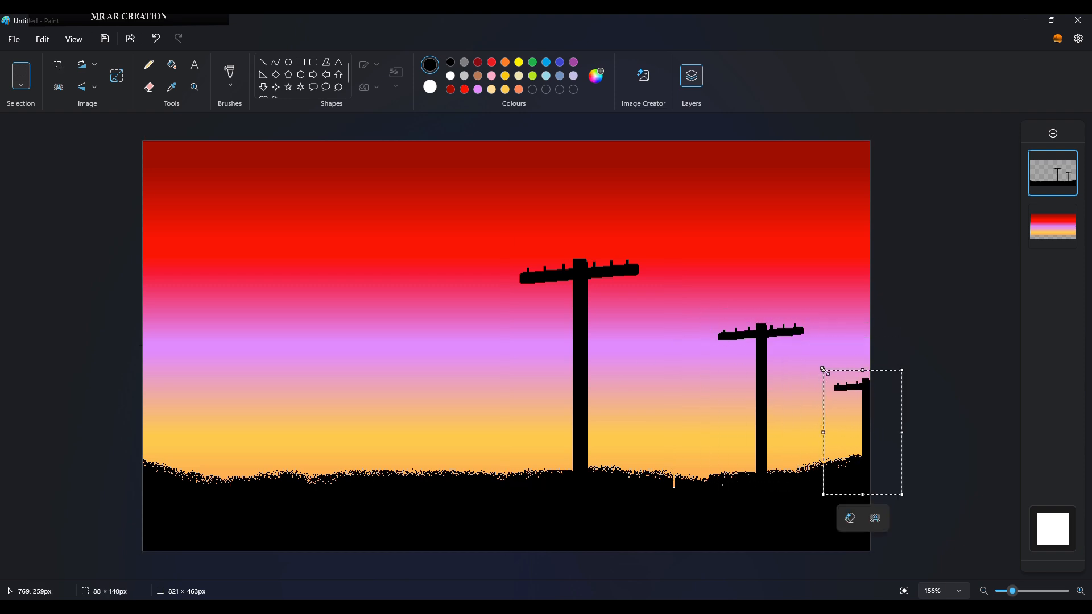
left_click_drag(844, 414, 834, 410)
left_click_drag(818, 369, 831, 385)
left_click(862, 351)
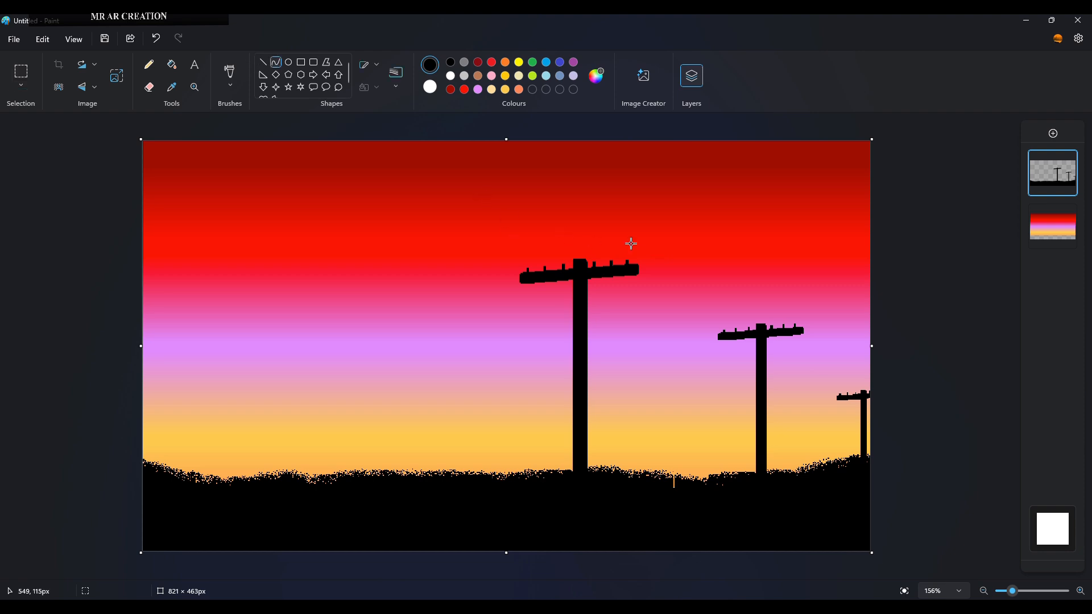
Draw a thin, sagging black curve as a wire in the empty sky, using a smaller line size
left_click_drag(529, 270, 726, 331)
left_click(397, 87)
left_click(401, 109)
mouse_move(585, 284)
left_mouse_down()
mouse_move(580, 317)
mouse_move(663, 331)
mouse_move(335, 298)
left_mouse_up()
Place copies of the wire between the crossarms of the large and second poles, resizing them to fit
left_click(21, 72)
left_click_drag(227, 220, 476, 374)
left_click_drag(347, 293, 690, 308)
left_click_drag(825, 387, 803, 381)
left_click_drag(694, 312, 721, 313)
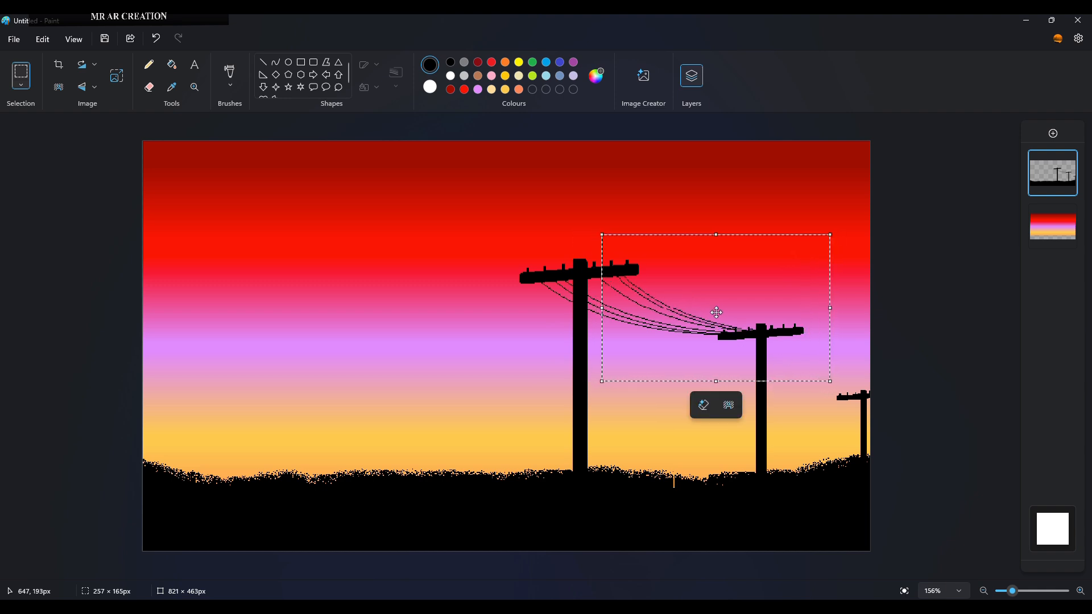
left_click_drag(830, 382, 821, 372)
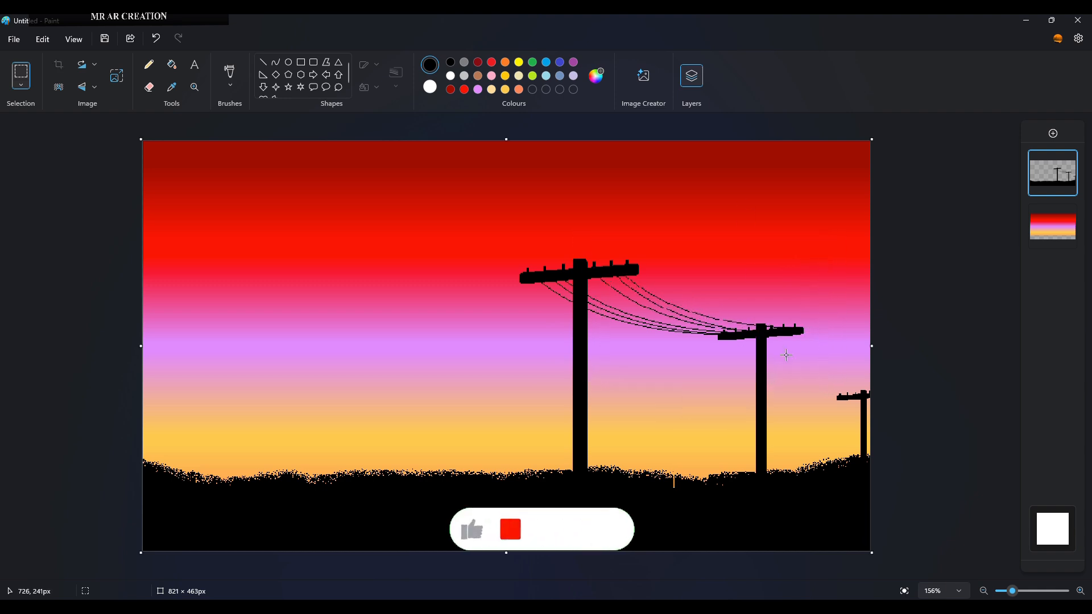
Draw sagging black curves as wires from the second pole's crossarm to the small pole at the right edge
left_click(276, 62)
mouse_move(722, 330)
left_mouse_down()
mouse_move(839, 392)
mouse_move(750, 354)
mouse_move(750, 328)
mouse_move(853, 394)
left_mouse_up()
left_click(781, 329)
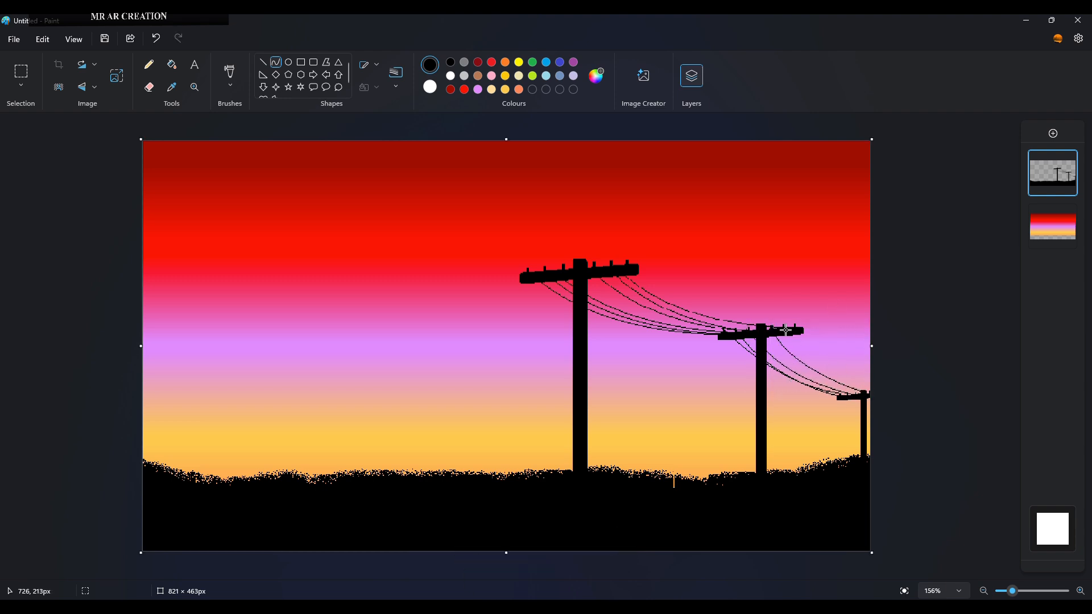
left_click_drag(861, 388, 862, 388)
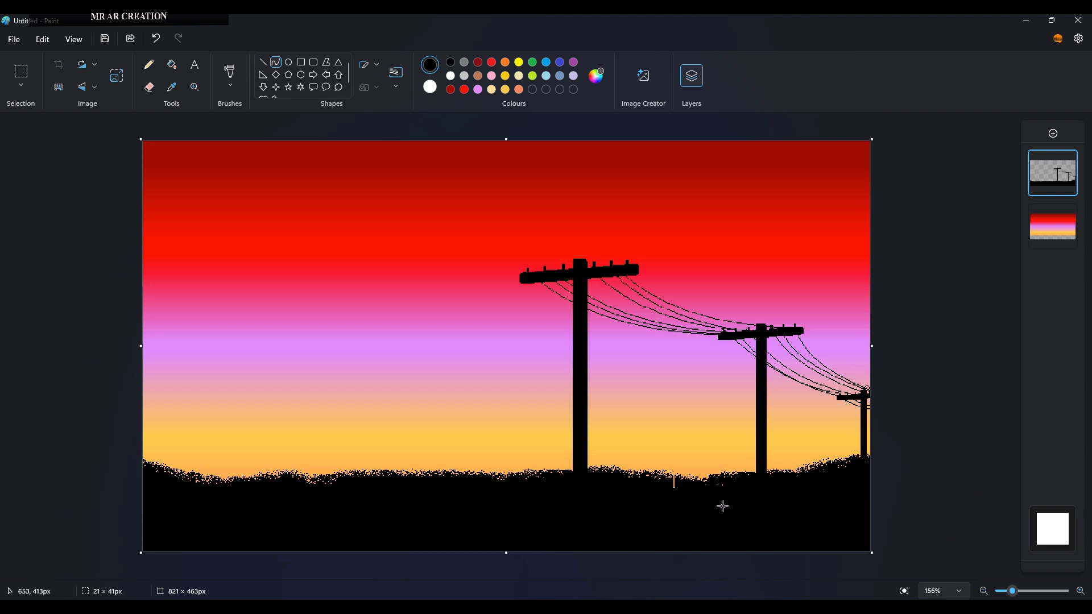
left_click_drag(529, 270, 492, 200)
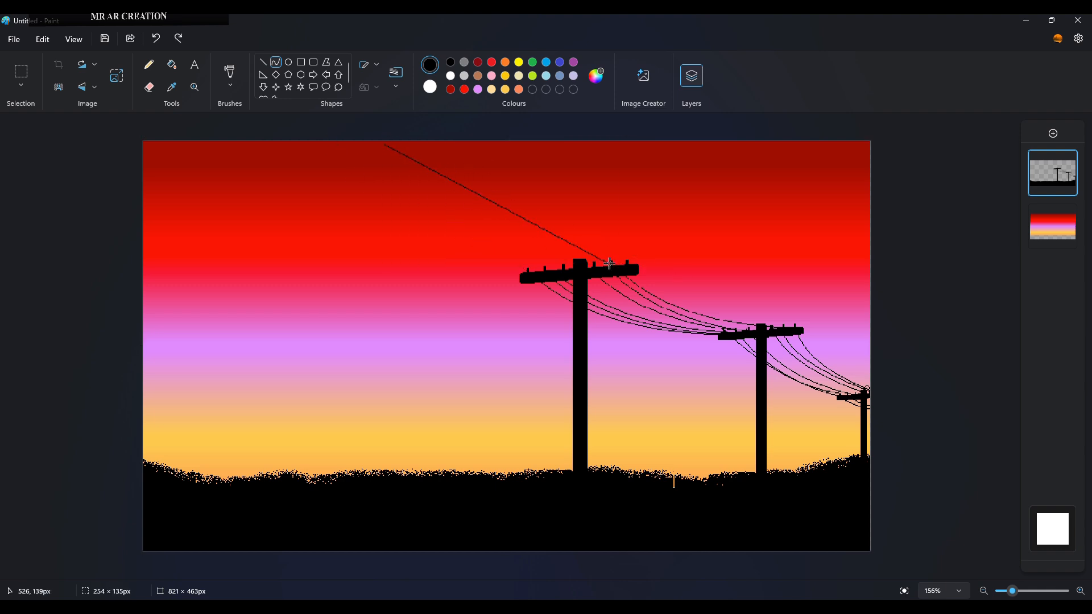
left_click_drag(609, 263, 520, 244)
left_click_drag(383, 142, 377, 127)
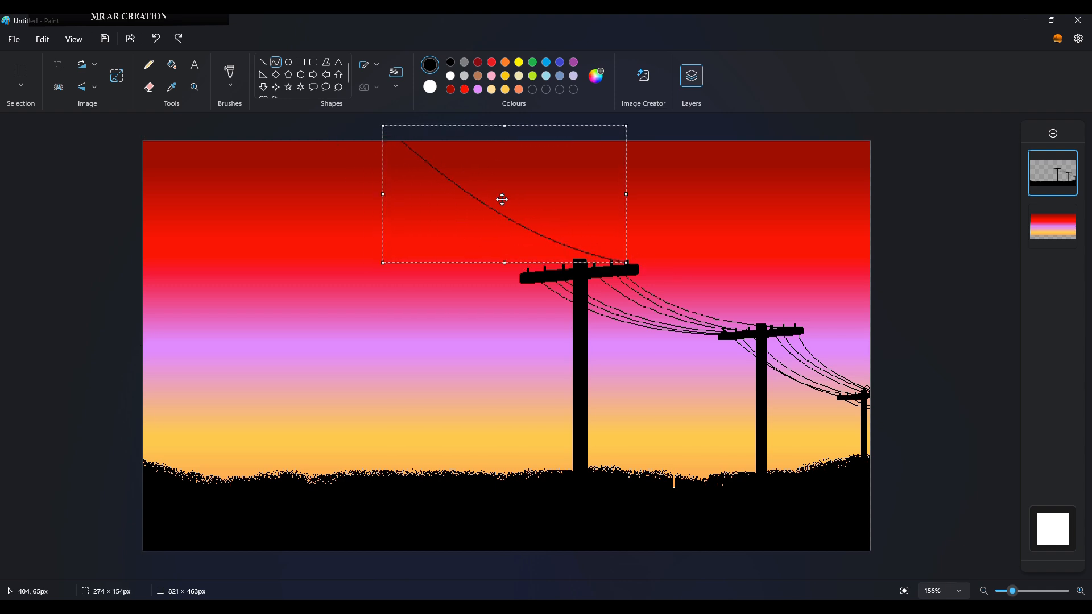
left_click(701, 255)
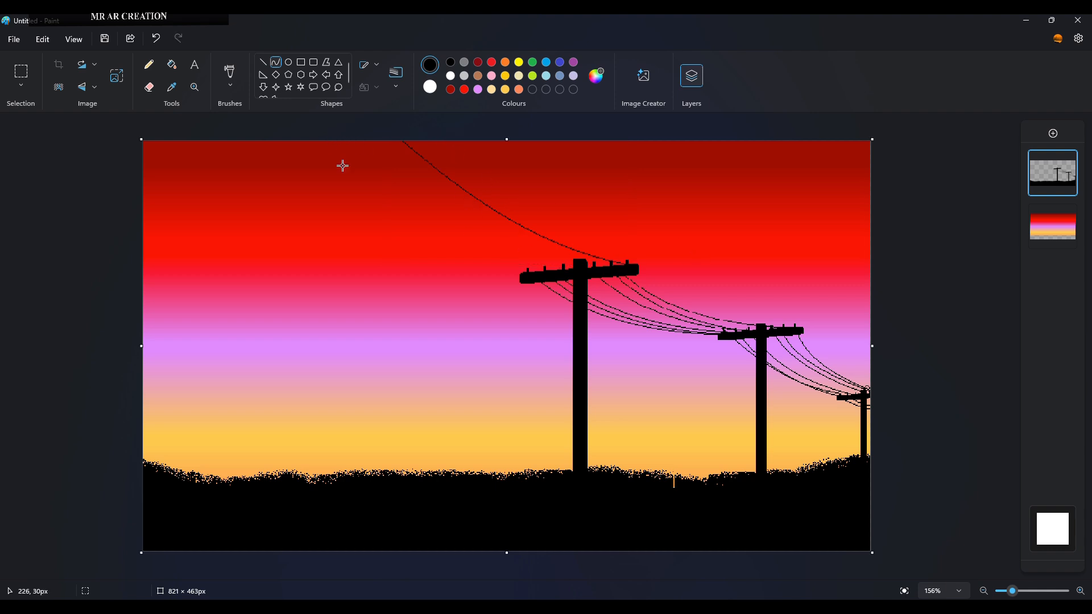
left_click_drag(325, 148, 610, 264)
left_click_drag(398, 181, 388, 200)
left_click_drag(487, 216, 489, 231)
mouse_move(325, 263)
left_mouse_down()
mouse_move(344, 246)
mouse_move(341, 267)
left_mouse_up()
left_click_drag(341, 142, 369, 124)
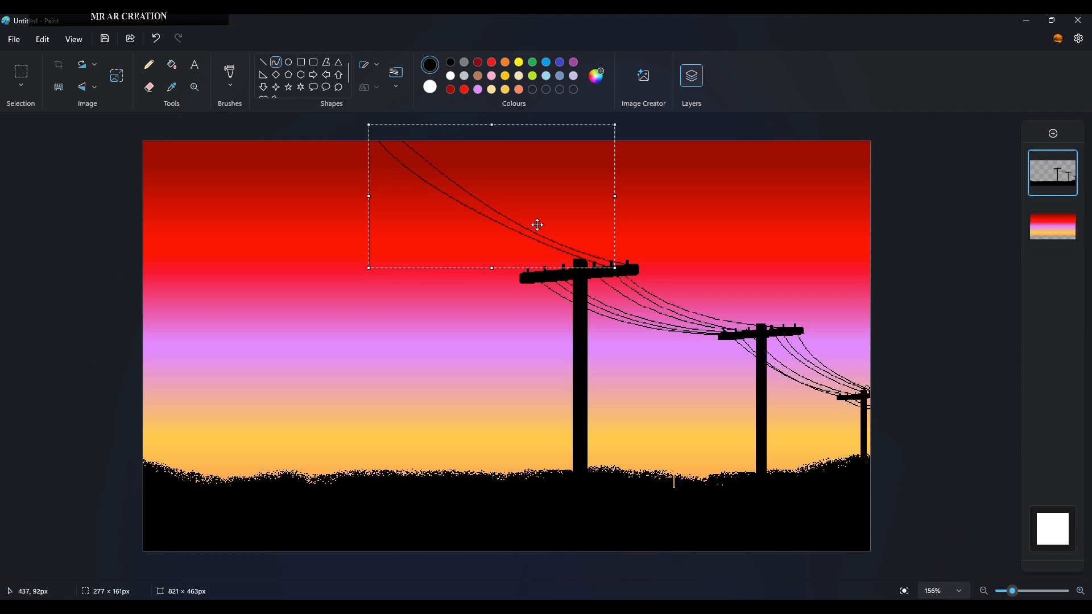
key("ctrl+z")
key("ctrl+z")
mouse_move(505, 213)
left_mouse_down()
mouse_move(409, 225)
mouse_move(419, 187)
mouse_move(525, 215)
left_mouse_up()
key("ctrl+z")
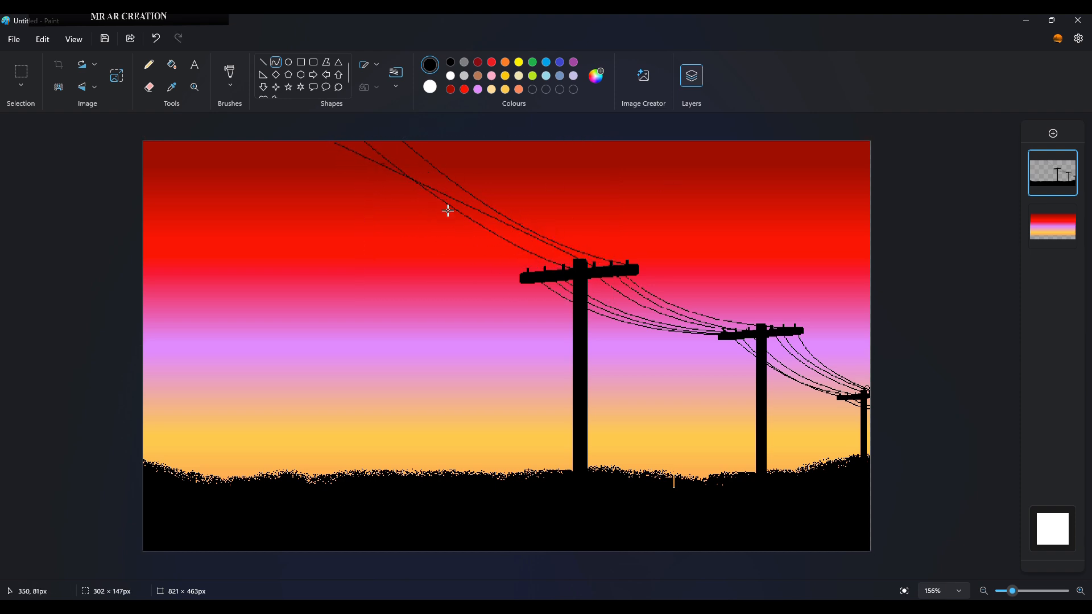
Draw a long sagging wire in the sky and move it to run from the top edge to the large pole's leftmost peg
mouse_move(530, 274)
left_mouse_down()
mouse_move(330, 205)
mouse_move(472, 285)
mouse_move(390, 285)
left_mouse_up()
left_click(21, 71)
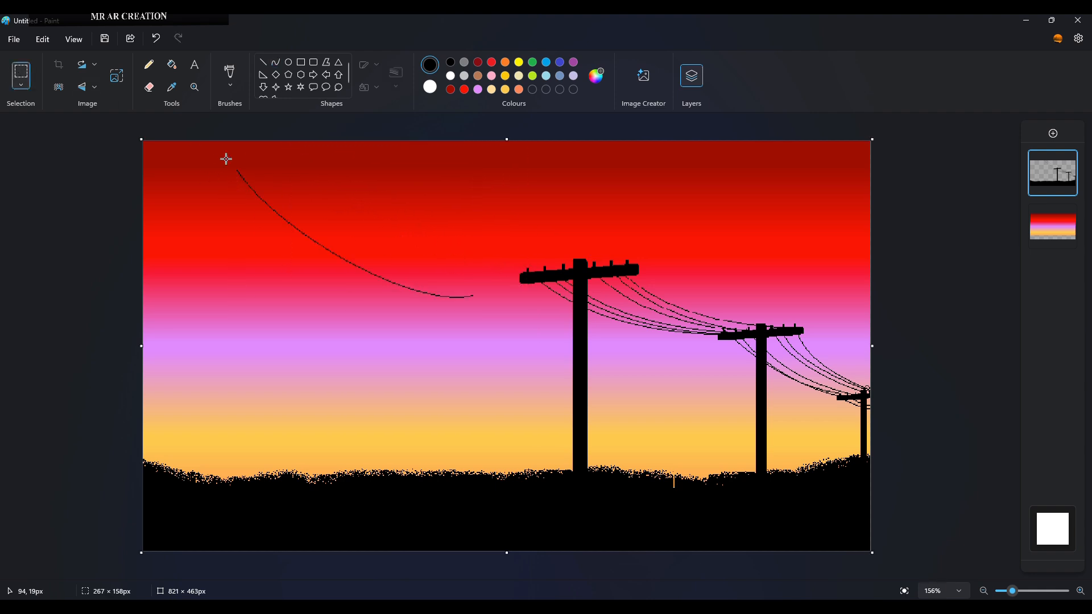
left_click_drag(216, 149, 494, 344)
left_click_drag(373, 251, 425, 212)
left_click_drag(558, 313, 548, 320)
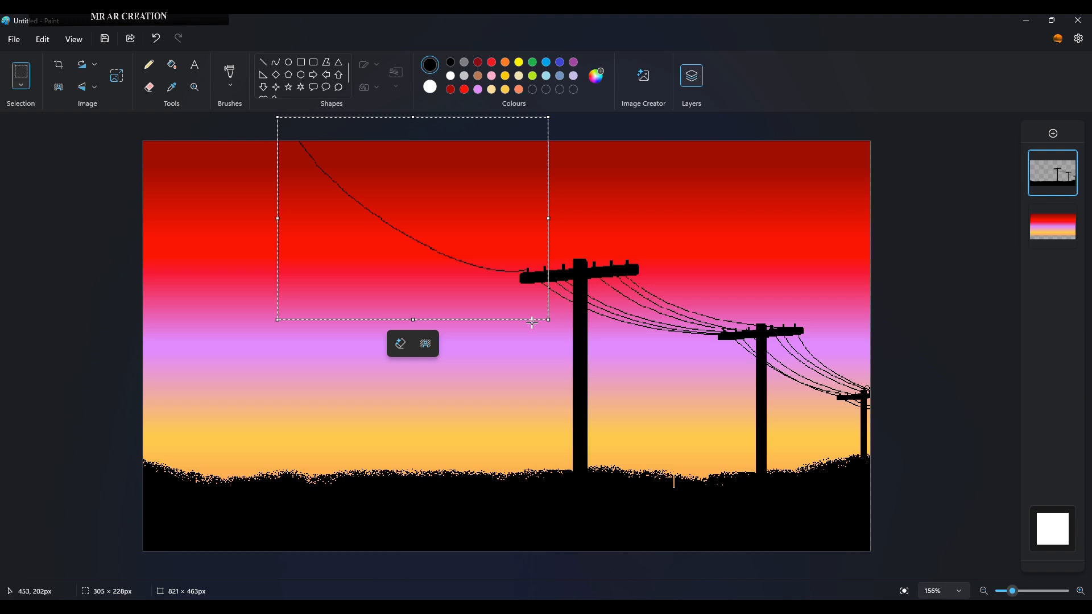
Place copies of the long wire side by side for the other pegs of the large pole, six wires in total
left_click_drag(331, 265, 409, 249)
left_click_drag(409, 248, 489, 244)
left_click_drag(659, 212, 649, 213)
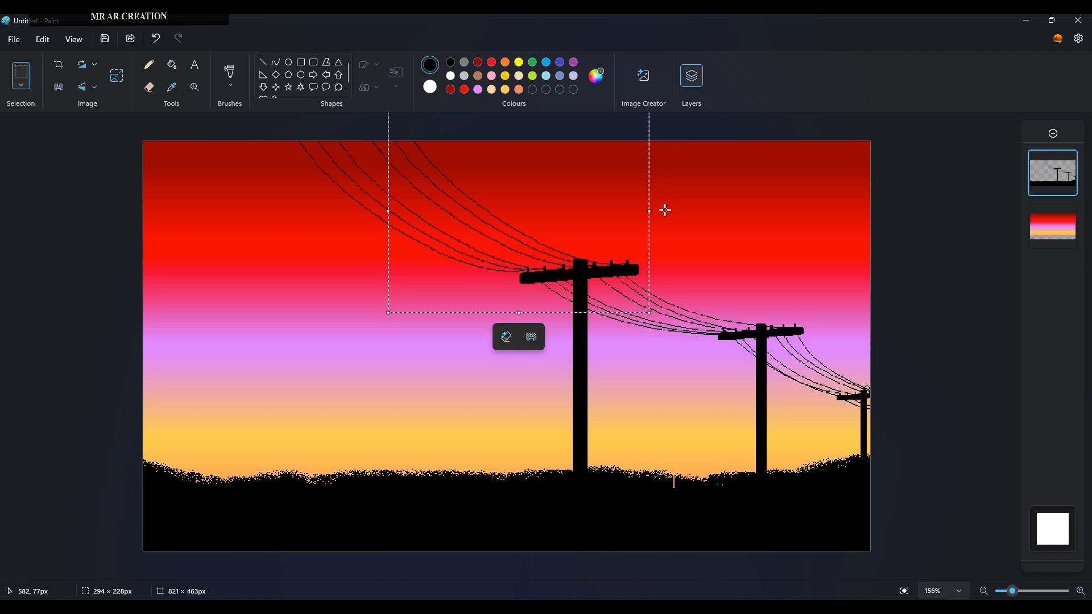
left_click(739, 231)
scroll(558, 354, "up", 5, "ctrl")
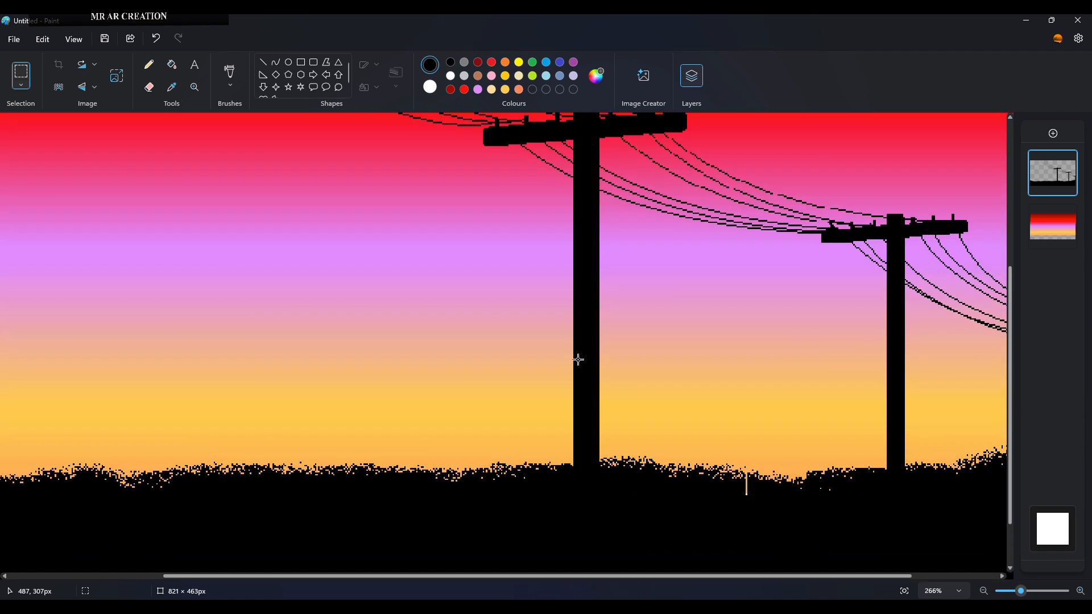
left_click_drag(523, 410, 583, 435)
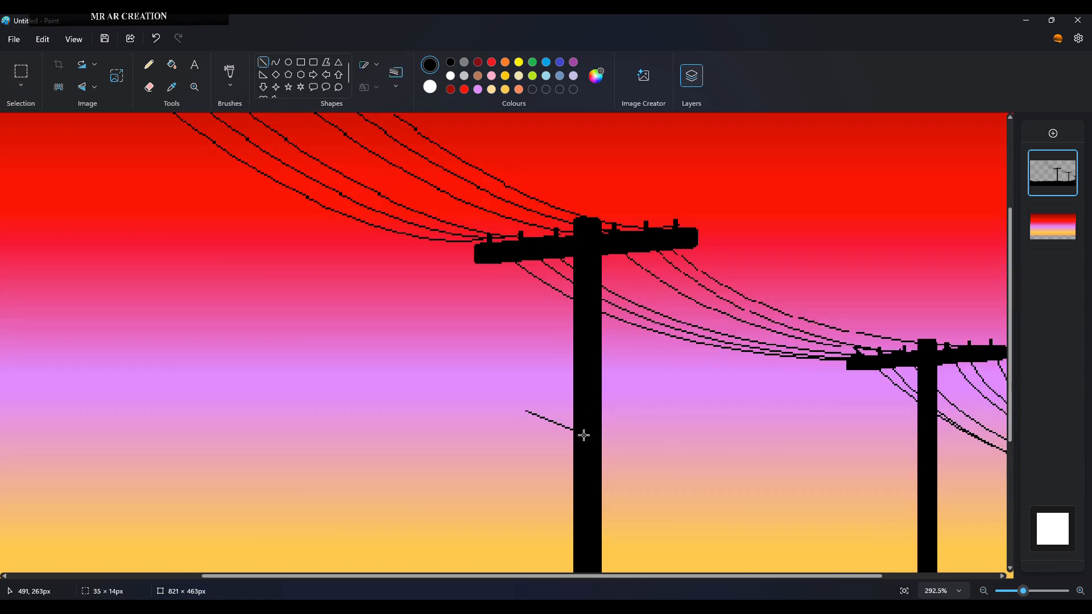
left_click(541, 391)
key("ctrl+z")
key("ctrl+z")
scroll(565, 373, "down", 5, "ctrl")
Draw a lamp arm on the left side of the large pole: a diagonal line ending in a short horizontal one
mouse_move(550, 353)
left_mouse_down()
mouse_move(577, 366)
mouse_move(552, 353)
left_mouse_up()
scroll(549, 367, "up", 6, "ctrl")
left_click(524, 322)
left_click_drag(531, 310, 478, 311)
left_click(499, 281)
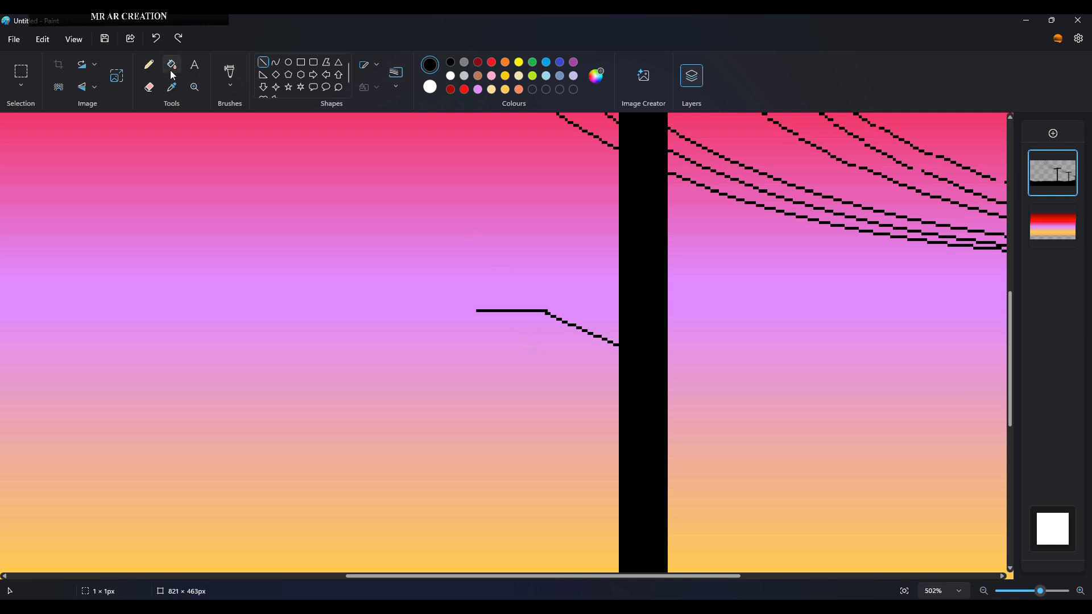
Draw a rounded lamp head outline under the end of the arm with the Pencil and thicken the arm
left_click(149, 64)
mouse_move(477, 311)
left_mouse_down()
mouse_move(505, 331)
mouse_move(517, 325)
mouse_move(488, 311)
mouse_move(509, 319)
mouse_move(531, 308)
mouse_move(470, 315)
left_mouse_up()
key("ctrl+z")
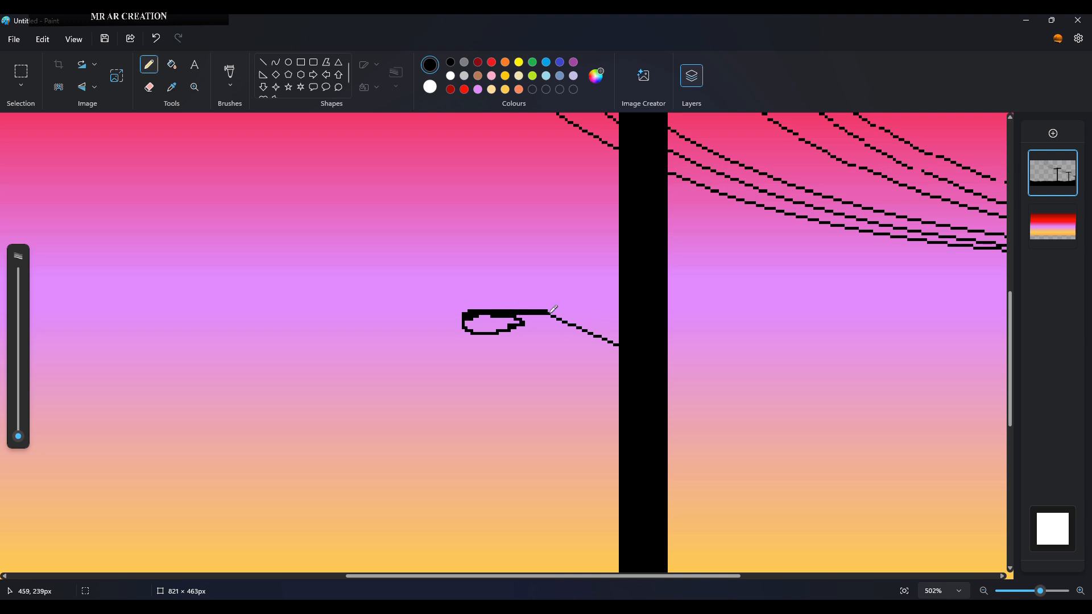
left_click_drag(549, 312, 565, 322)
Paint the inside of the lamp head yellow with a small brush
left_click(230, 80)
left_click(268, 251)
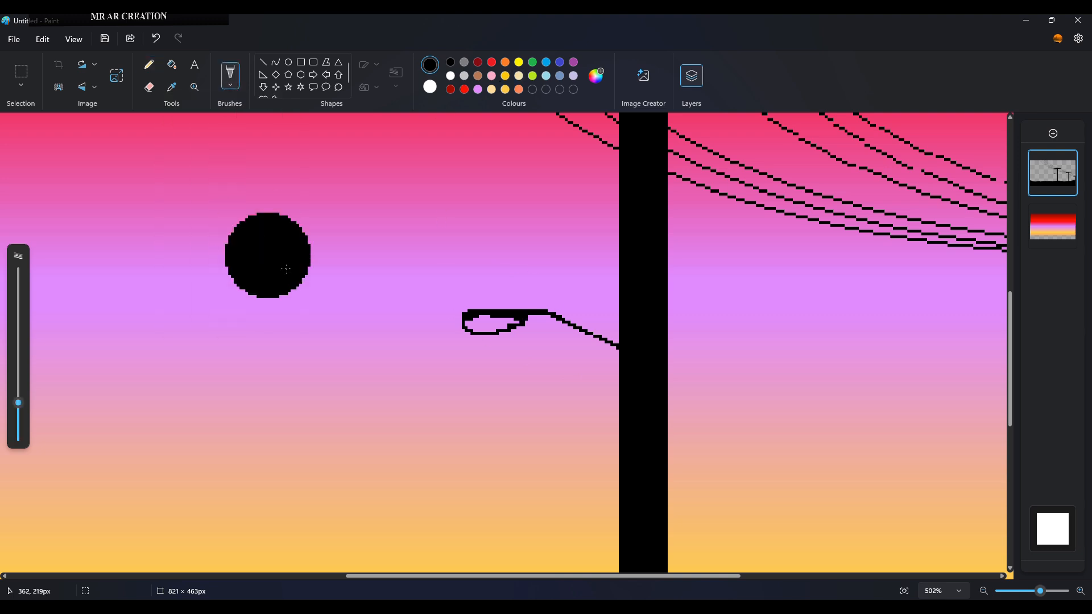
left_click(520, 62)
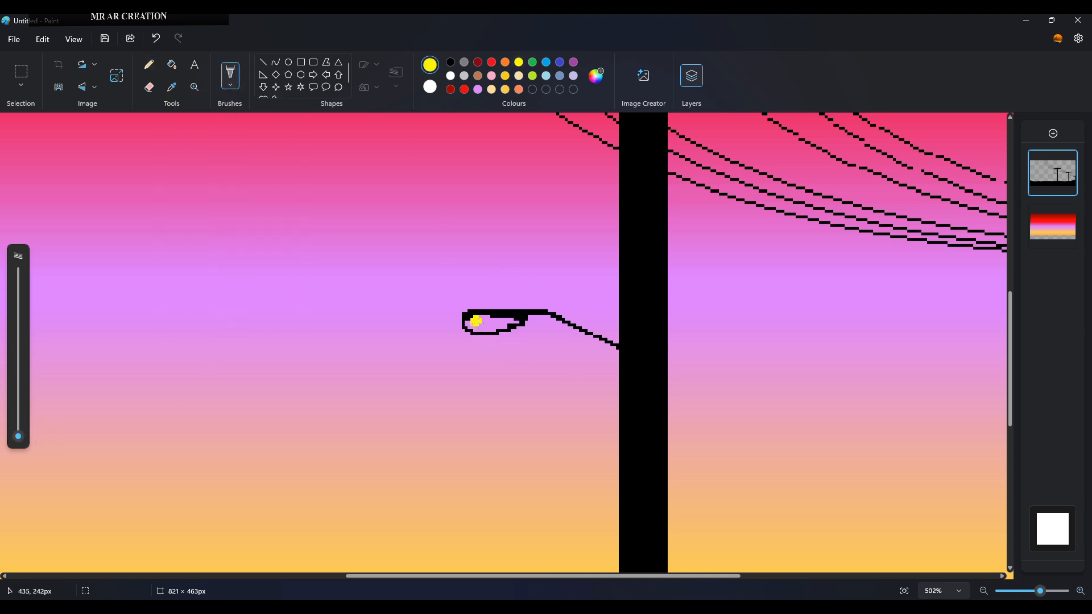
mouse_move(481, 319)
left_mouse_down()
mouse_move(501, 319)
mouse_move(480, 330)
mouse_move(516, 321)
mouse_move(449, 324)
mouse_move(539, 318)
mouse_move(515, 308)
mouse_move(486, 314)
mouse_move(501, 307)
left_mouse_up()
Mix a pale peach custom colour and dab it into the middle of the yellow lamp
scroll(485, 330, "up", 2, "ctrl")
left_click(596, 75)
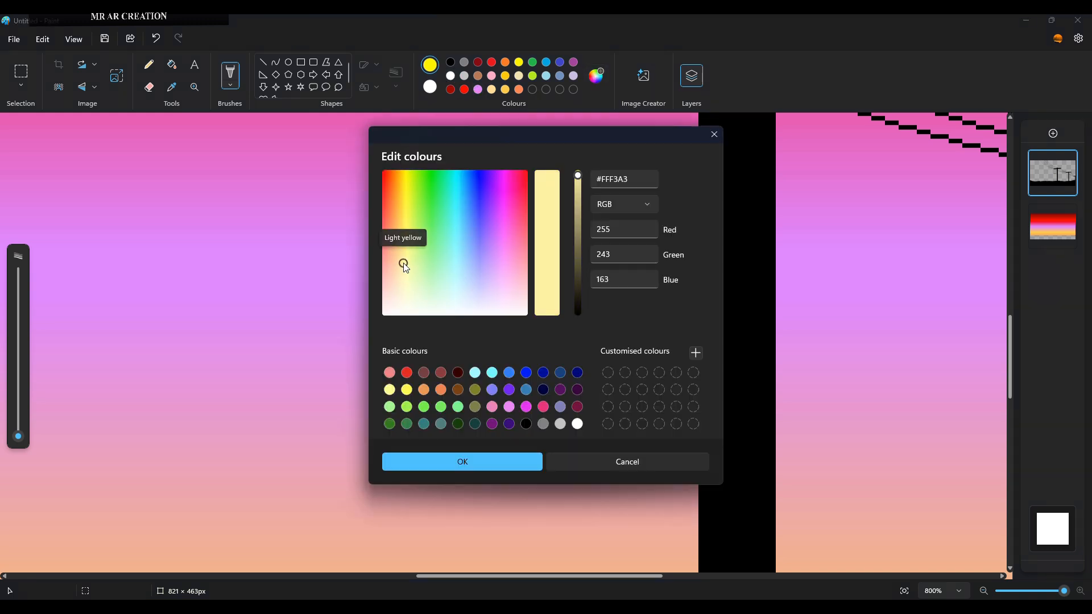
left_click(393, 279)
left_click(454, 462)
left_click(485, 317)
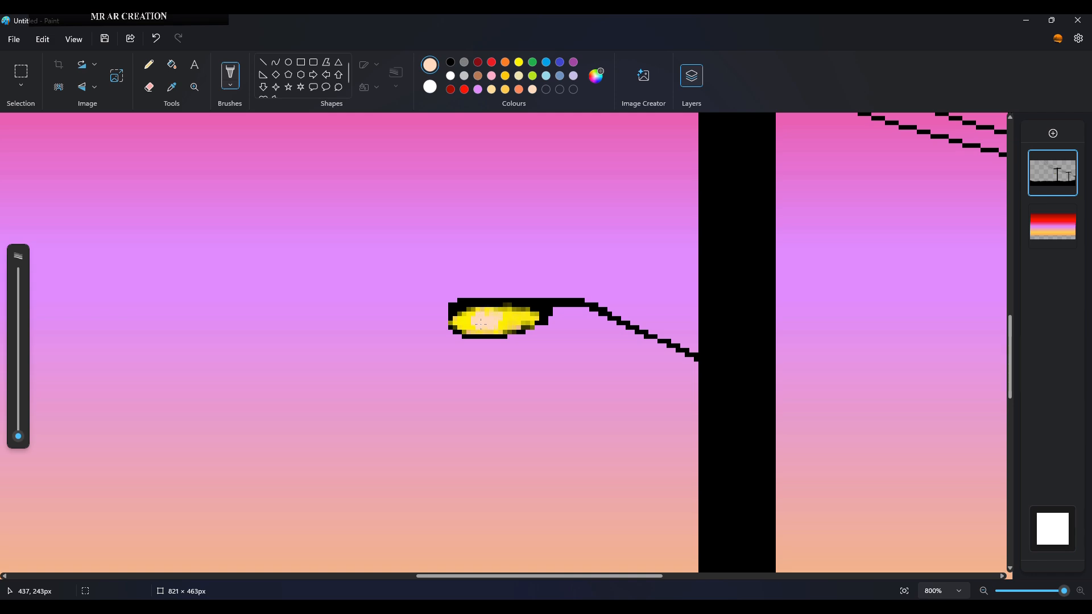
Paint a white highlight in the centre of the lamp's glow
left_click(451, 75)
left_click(493, 324)
left_click(494, 319)
scroll(610, 420, "down", 5)
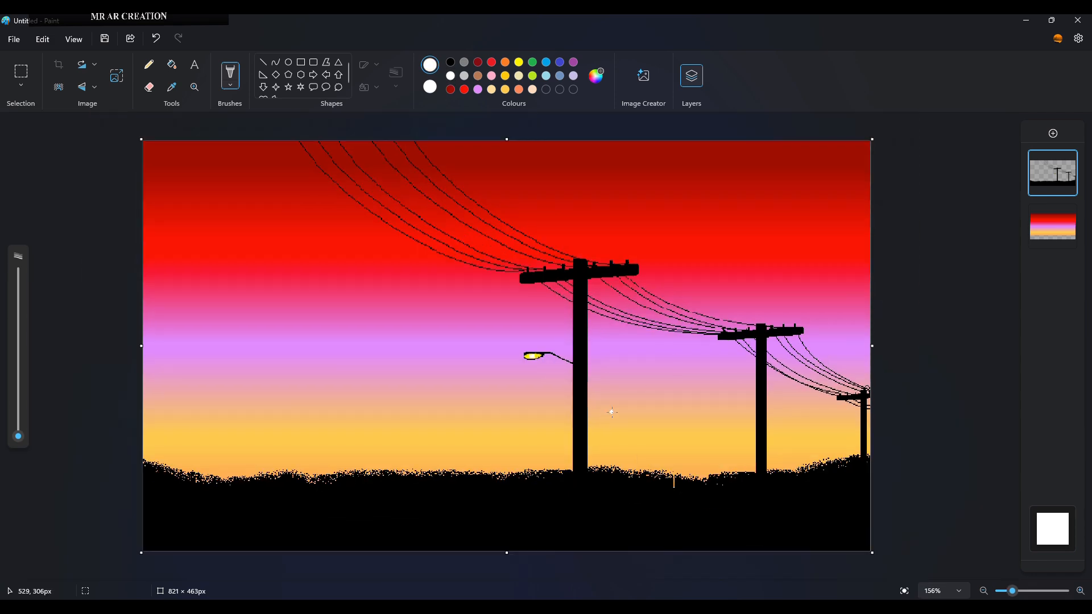
Add a short black line where the lamp arm meets the large pole
scroll(583, 303, "up", 5)
left_click(263, 61)
left_click(451, 62)
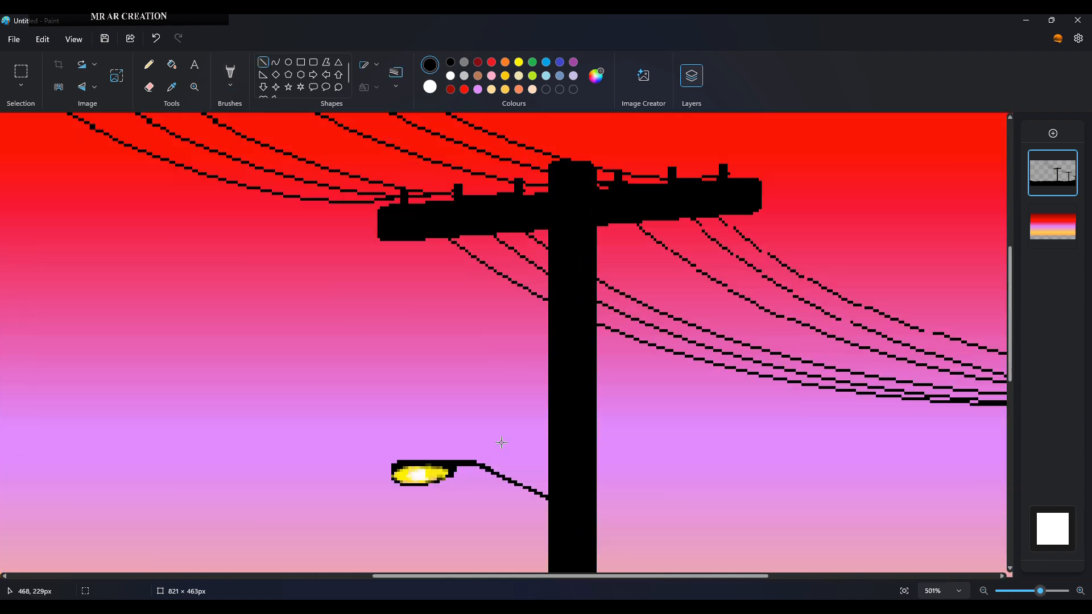
left_click_drag(547, 500, 557, 501)
scroll(510, 466, "down", 5)
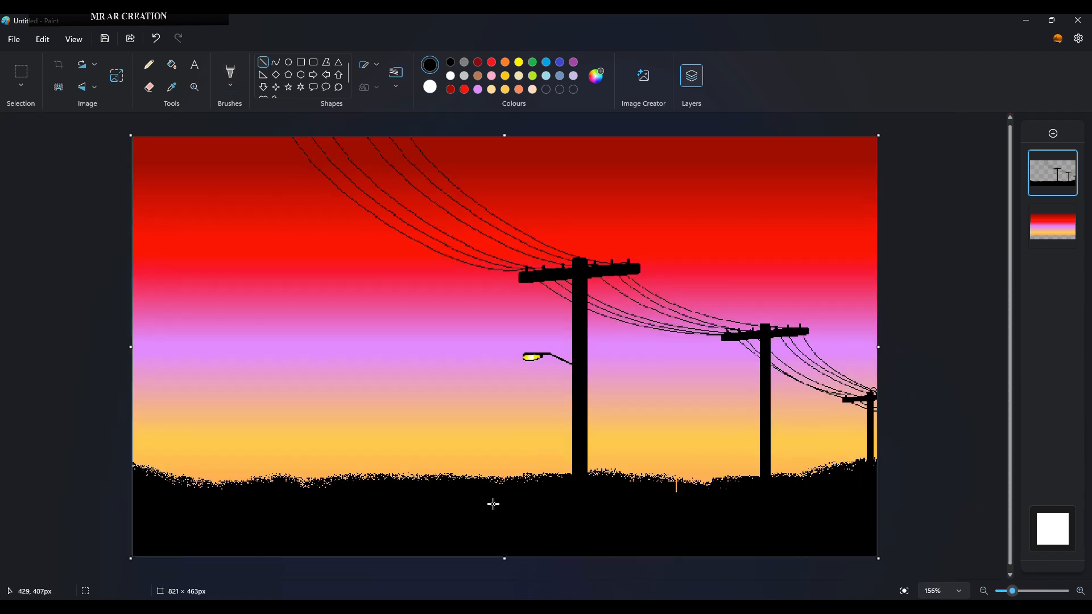
Draw a small black tree trunk with a forked top on the ground left of the poles, using a thicker Pencil
left_click(149, 65)
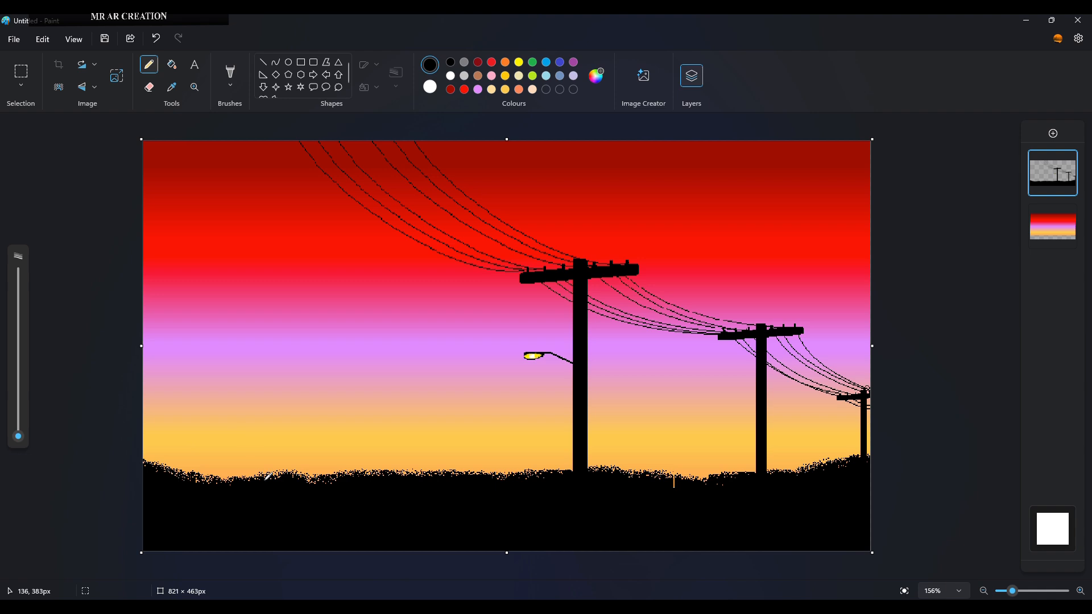
left_click_drag(19, 437, 18, 432)
mouse_move(296, 476)
left_mouse_down()
mouse_move(286, 422)
mouse_move(307, 418)
mouse_move(295, 456)
left_mouse_up()
key("ctrl+z")
key("ctrl+z")
Draw a side branch on each side of the small tree's fork with a slightly thinner Pencil
left_click_drag(18, 435, 18, 436)
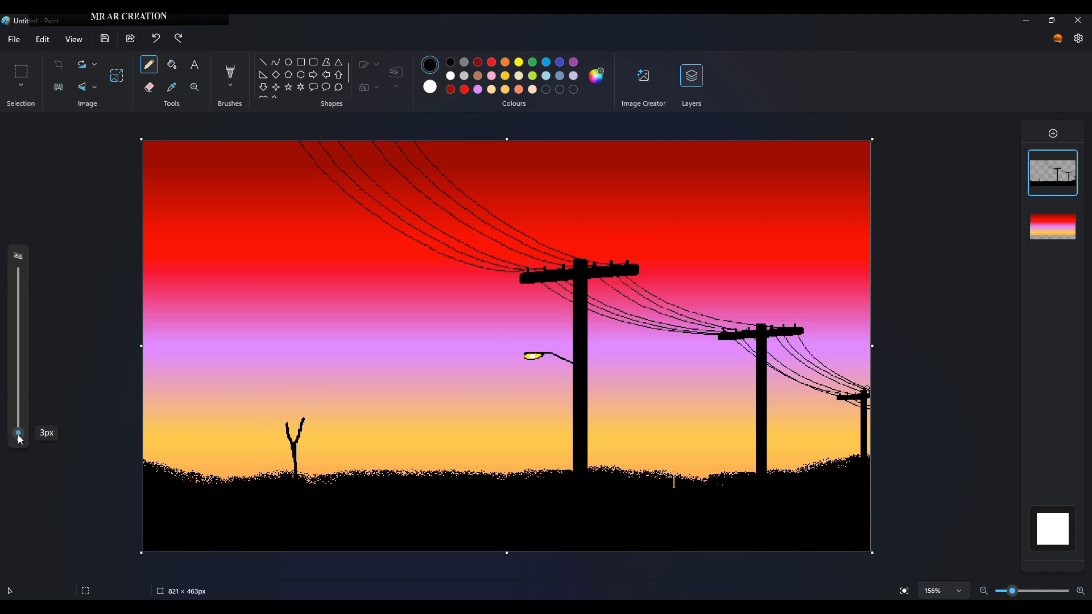
left_click_drag(269, 420, 293, 442)
left_click_drag(301, 440, 327, 428)
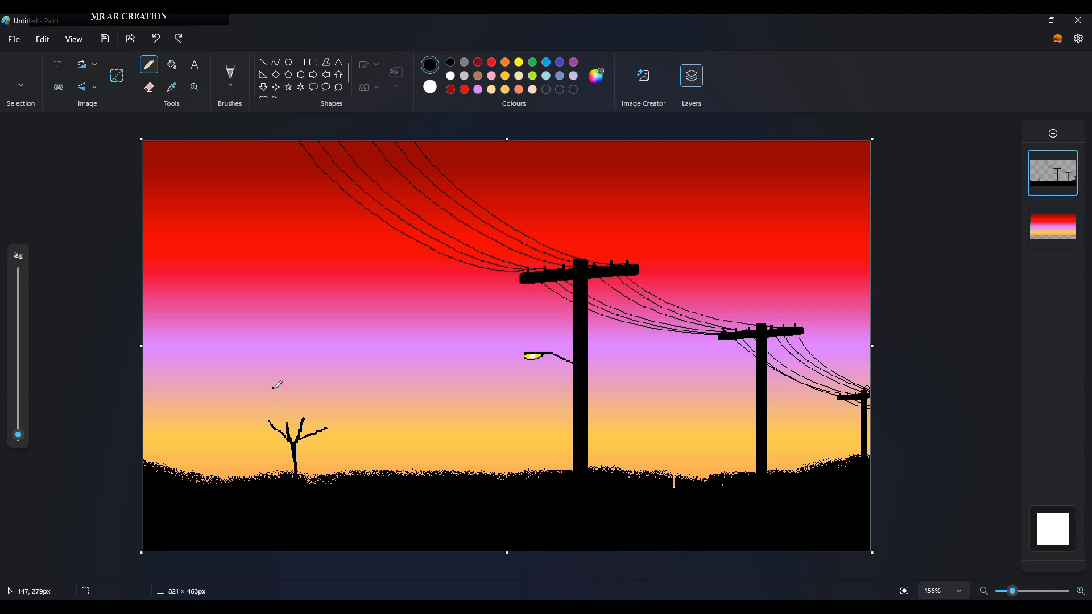
Add fine twigs to the small tree's branches with the thinnest Pencil size
left_click_drag(273, 388, 287, 421)
key("ctrl+z")
left_click_drag(19, 435, 24, 449)
mouse_move(275, 393)
left_mouse_down()
mouse_move(304, 424)
mouse_move(322, 398)
left_mouse_up()
left_click_drag(297, 397, 298, 420)
mouse_move(287, 402)
left_mouse_down()
mouse_move(264, 405)
mouse_move(282, 409)
mouse_move(260, 426)
mouse_move(327, 428)
mouse_move(270, 422)
left_mouse_up()
key("ctrl+z")
left_click_drag(18, 437, 18, 431)
left_click_drag(212, 374, 210, 481)
key("ctrl+z")
left_click_drag(216, 419, 241, 376)
key("ctrl+z")
key("ctrl+z")
key("ctrl+z")
left_click_drag(19, 432, 19, 434)
left_click_drag(216, 418, 239, 384)
left_click_drag(216, 403, 190, 373)
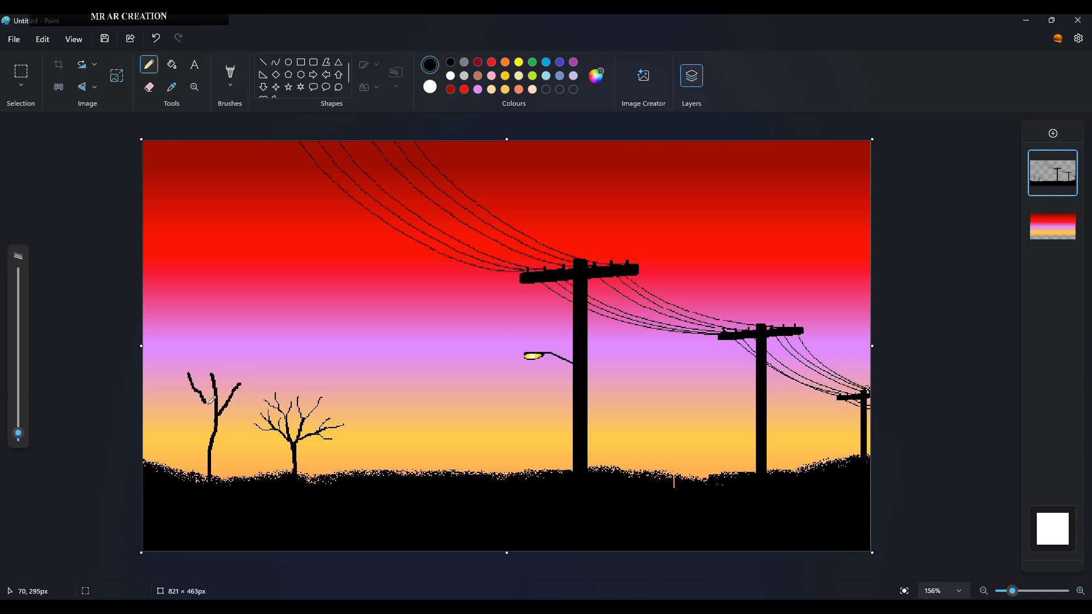
key("ctrl+z")
left_click_drag(19, 433, 19, 435)
left_click_drag(188, 362, 213, 413)
key("ctrl+z")
key("ctrl+z")
key("ctrl+z")
Draw a taller black tree trunk on the ground left of the small tree, using a thicker Pencil
left_click_drag(19, 435, 18, 431)
mouse_move(199, 479)
left_mouse_down()
mouse_move(220, 395)
mouse_move(204, 385)
mouse_move(204, 395)
left_mouse_up()
key("ctrl+z")
key("ctrl+z")
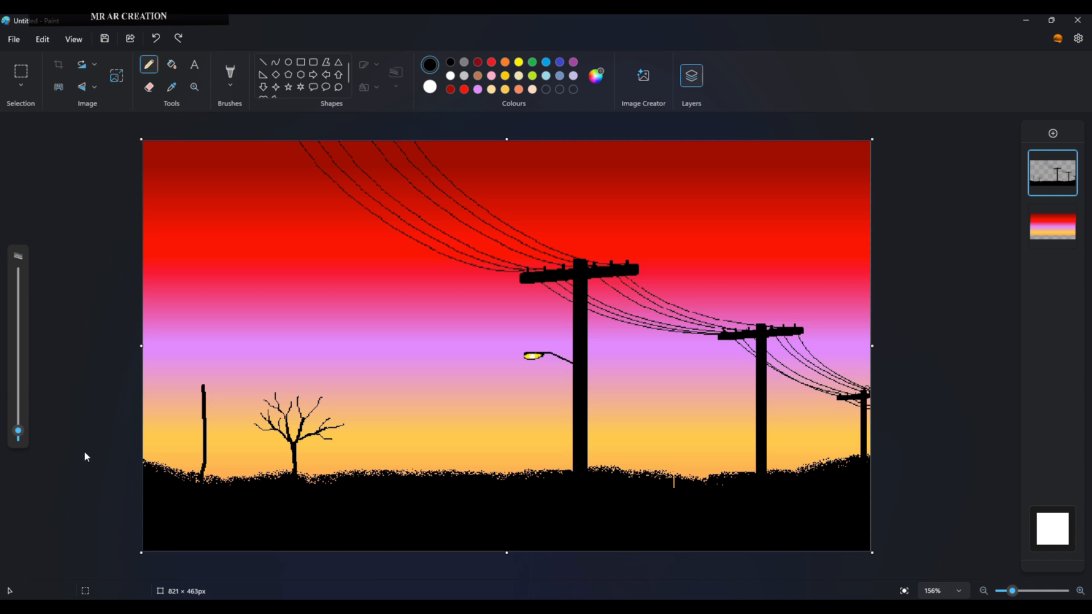
Draw three main branches rising from the taller tree's trunk with a slightly thinner Pencil
left_click_drag(18, 431, 19, 434)
left_click_drag(186, 360, 203, 403)
mouse_move(204, 418)
left_mouse_down()
mouse_move(235, 384)
mouse_move(204, 428)
left_mouse_up()
key("ctrl+z")
Add secondary branches to both sides of the taller tree's main branches with a thinner Pencil
left_click_drag(18, 433, 18, 435)
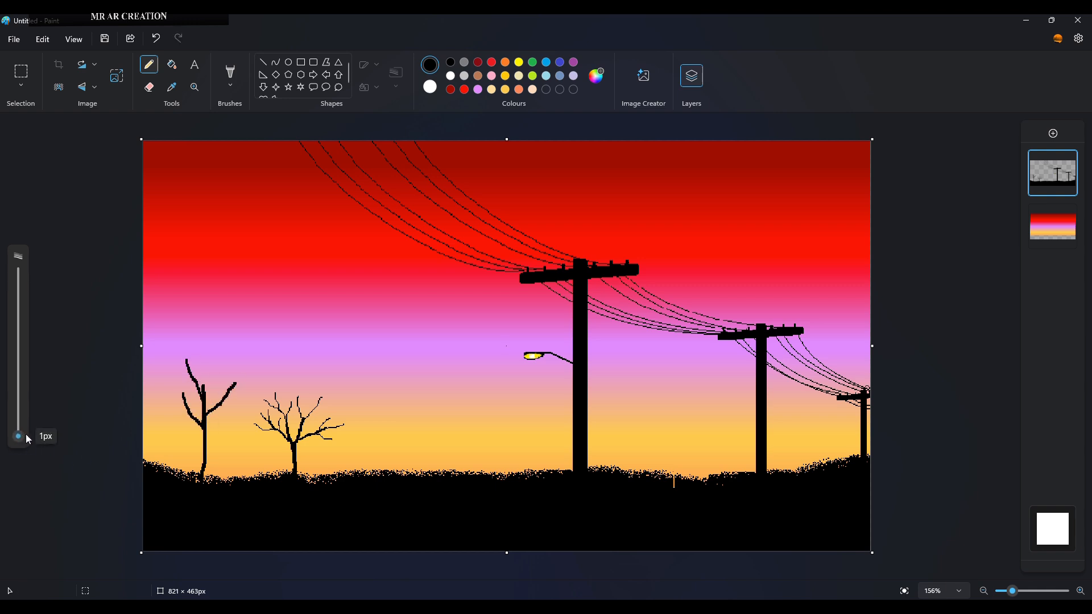
mouse_move(161, 397)
left_mouse_down()
mouse_move(199, 416)
mouse_move(239, 408)
left_mouse_up()
mouse_move(229, 388)
left_mouse_down()
mouse_move(233, 356)
mouse_move(258, 367)
left_mouse_up()
mouse_move(243, 380)
left_mouse_down()
mouse_move(261, 379)
mouse_move(213, 359)
mouse_move(192, 379)
left_mouse_up()
key("ctrl+z")
key("ctrl+z")
key("ctrl+z")
left_click_drag(182, 342, 189, 367)
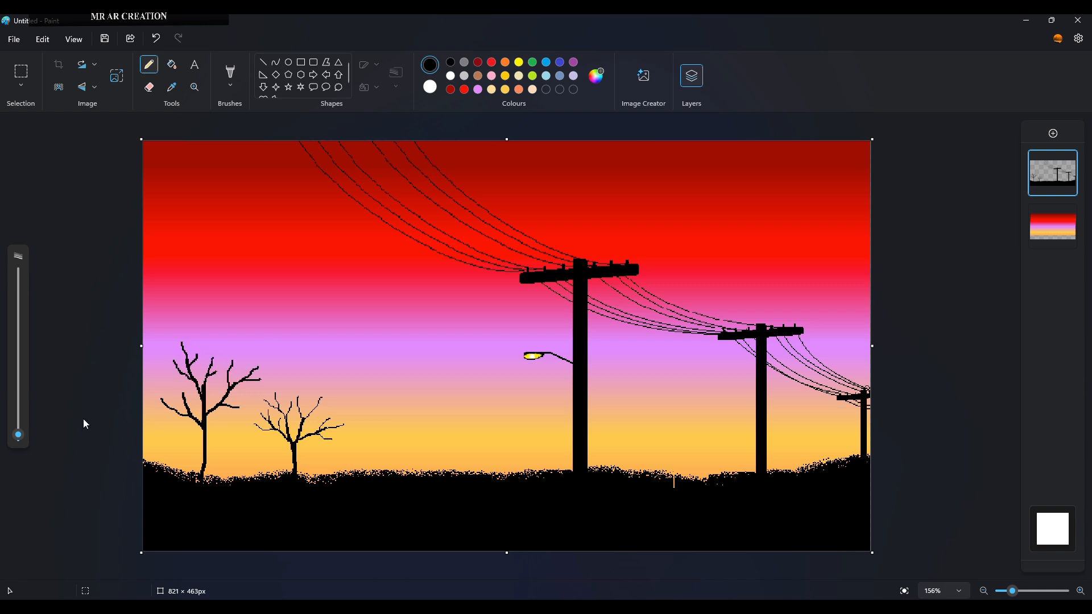
Add fine twigs to the left-hand branches of the taller tree with the thinnest Pencil size
left_click_drag(18, 435, 18, 440)
mouse_move(149, 376)
left_mouse_down()
mouse_move(170, 410)
mouse_move(161, 411)
mouse_move(172, 407)
left_mouse_up()
key("ctrl+z")
left_click_drag(167, 388, 177, 407)
key("ctrl+z")
key("ctrl+z")
left_click_drag(161, 346, 175, 364)
mouse_move(175, 364)
left_mouse_down()
mouse_move(175, 346)
mouse_move(179, 372)
left_mouse_up()
key("ctrl+z")
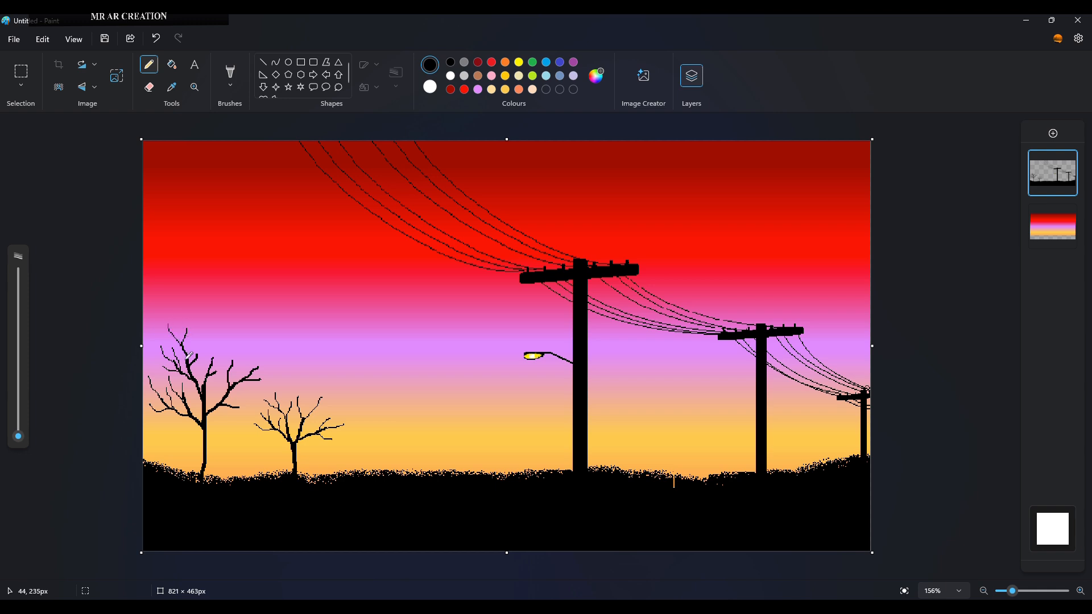
Add fine twigs to the taller tree's crown and right-hand branches, plus a small forked twig low on its trunk
key("ctrl+z")
left_click_drag(202, 352, 212, 338)
key("ctrl+z")
left_click_drag(257, 376, 269, 370)
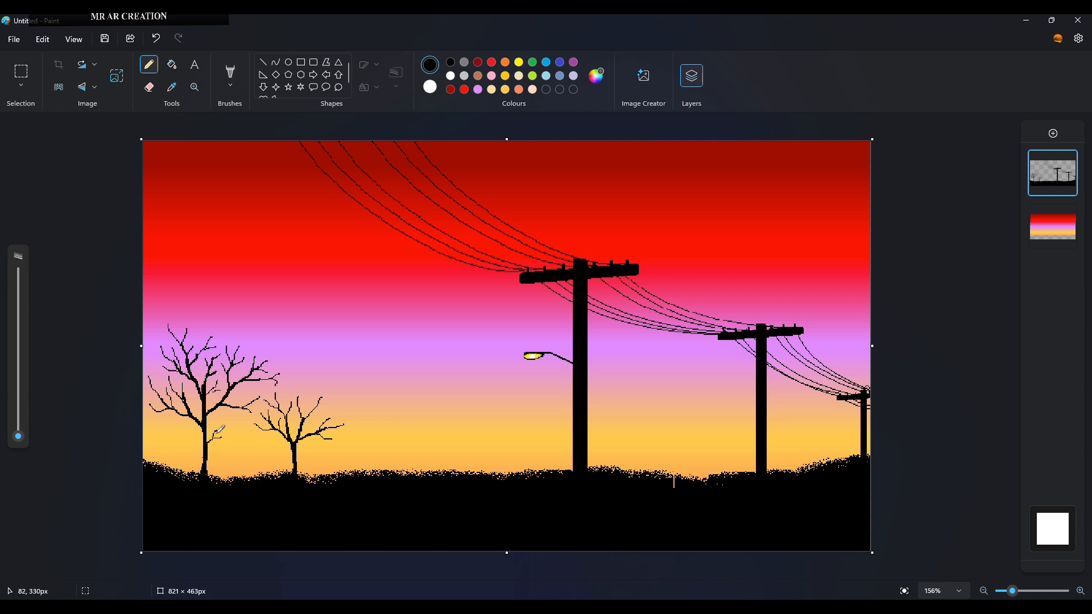
key("ctrl+z")
left_click_drag(209, 435, 226, 422)
key("ctrl+z")
Draw thin bare tree branches with fine twigs around the farthest utility pole, below its crossarm
left_click_drag(858, 431, 834, 410)
key("ctrl+z")
scroll(859, 421, "up", 3, "ctrl")
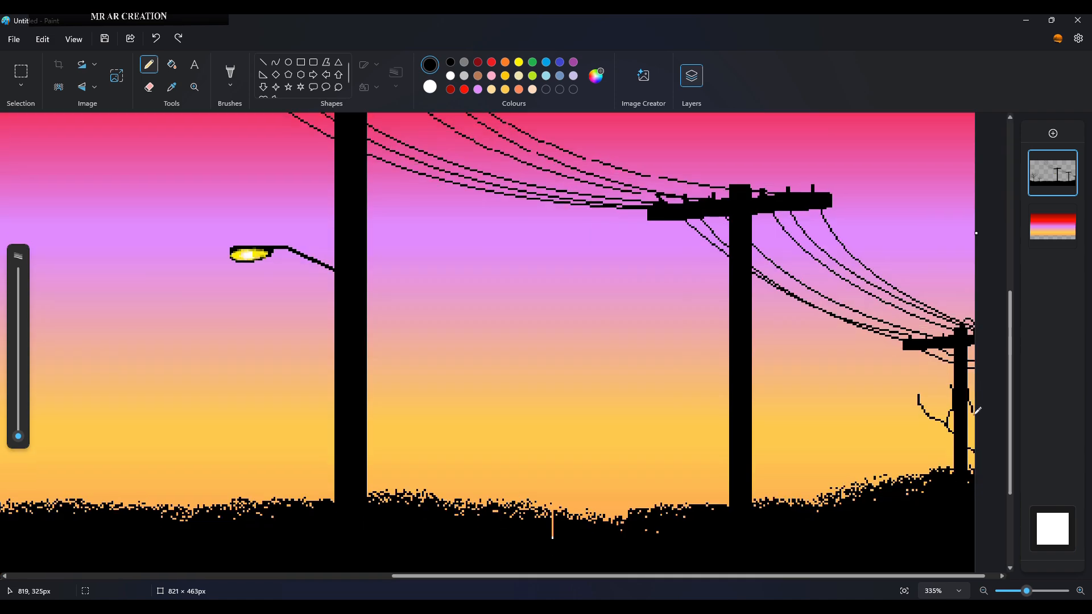
left_click_drag(919, 408, 892, 402)
mouse_move(918, 398)
left_mouse_down()
mouse_move(909, 372)
mouse_move(921, 397)
left_mouse_up()
left_click_drag(912, 392, 892, 368)
mouse_move(948, 413)
left_mouse_down()
mouse_move(940, 387)
mouse_move(900, 430)
left_mouse_up()
mouse_move(952, 442)
left_mouse_down()
mouse_move(936, 435)
mouse_move(914, 453)
mouse_move(938, 415)
left_mouse_up()
key("ctrl+z")
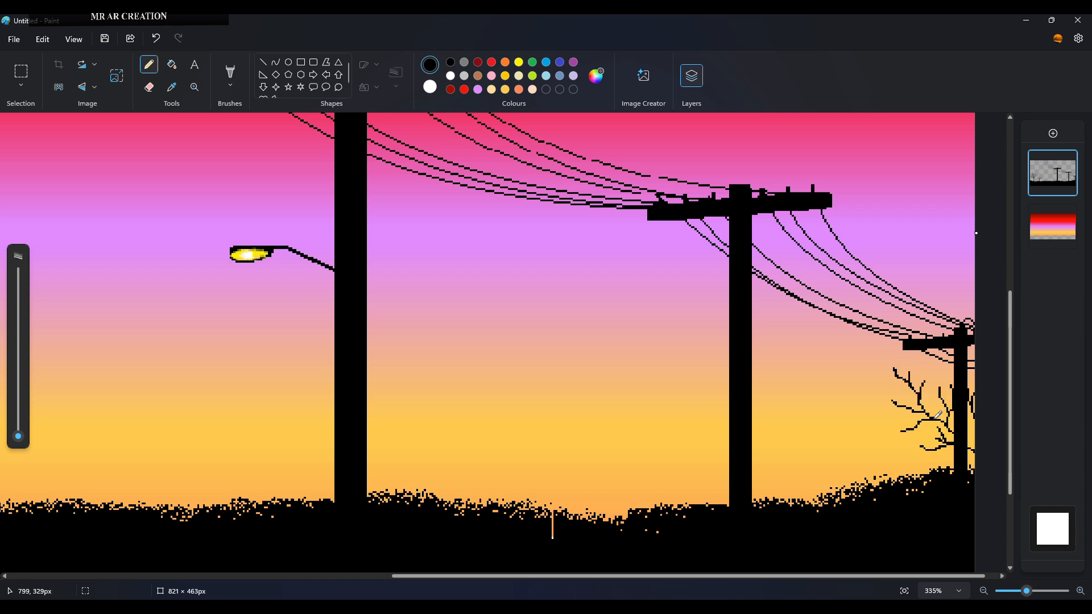
scroll(938, 415, "down", 5)
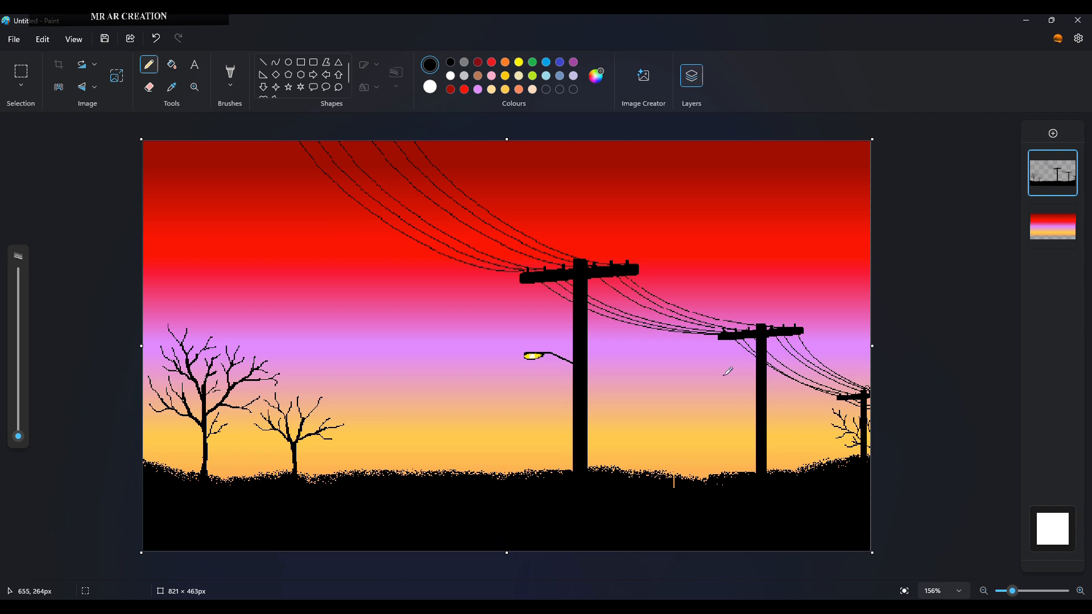
Draw a filled white circle of 25 × 25 px low in the sky between the two larger poles
left_click(289, 63)
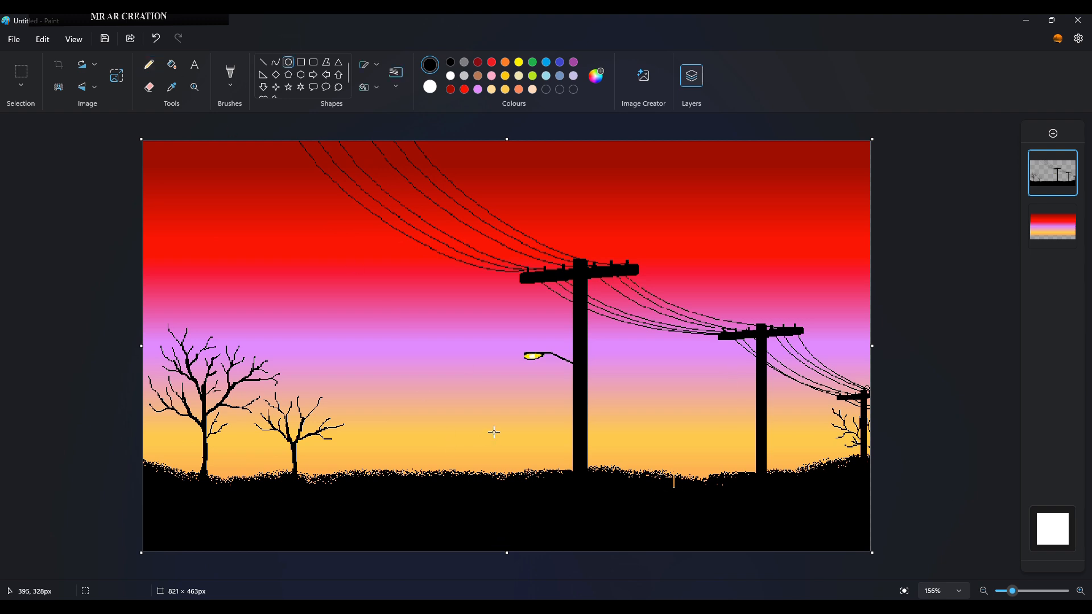
mouse_move(491, 428)
left_mouse_down()
mouse_move(513, 449)
mouse_move(664, 439)
left_mouse_up()
left_click(450, 75)
left_click(371, 87)
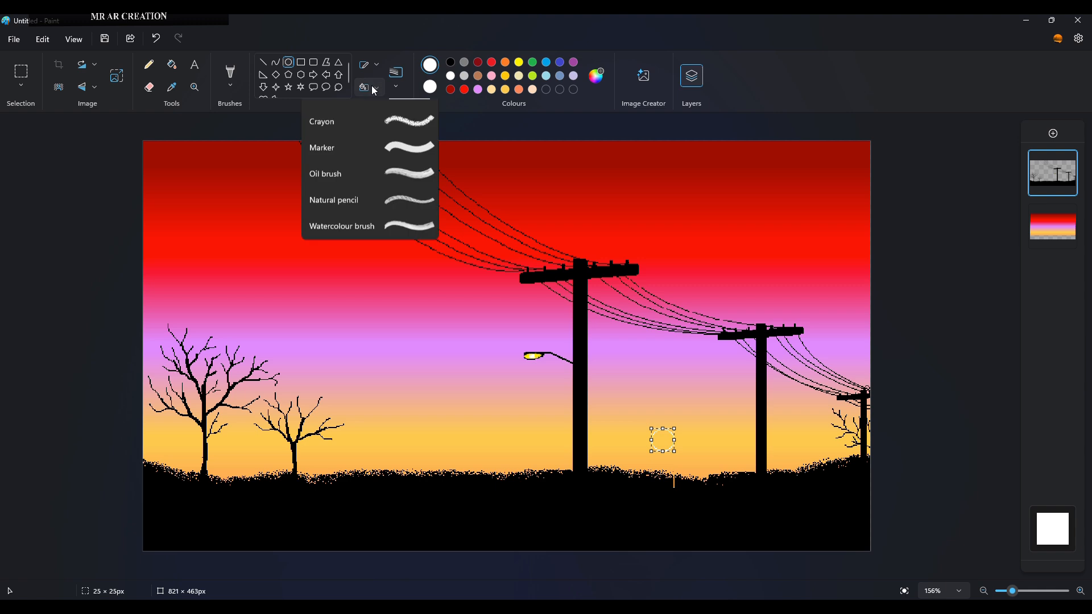
left_click(772, 206)
Dot tiny white stars across the red upper sky on the gradient background layer with the Pencil
left_click(149, 65)
left_click(164, 161)
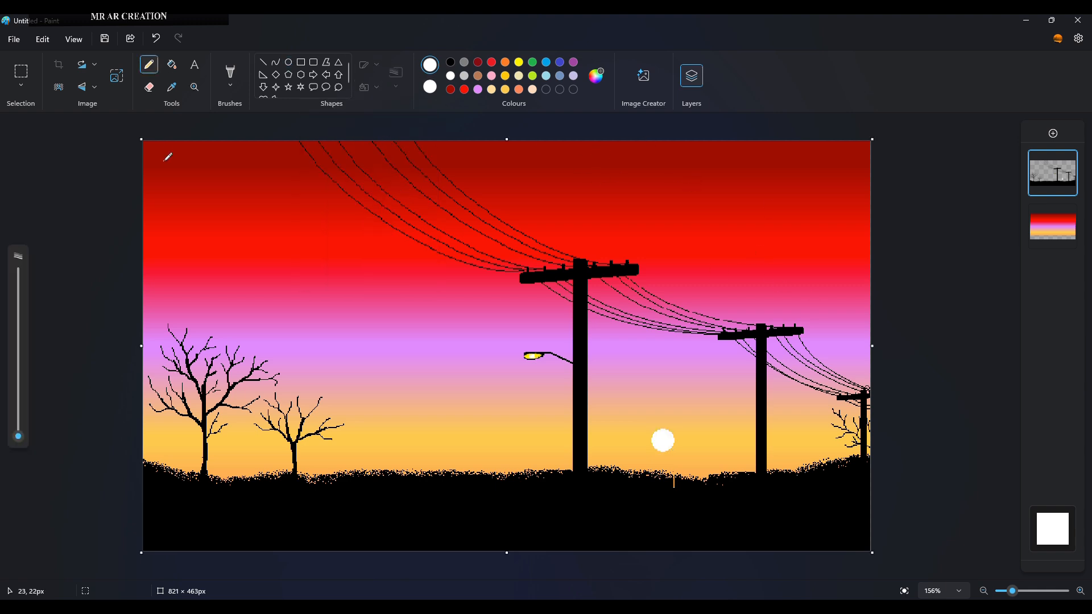
left_click(264, 175)
left_click(585, 208)
left_click(676, 188)
left_click(811, 156)
left_click(488, 170)
left_click(302, 171)
left_click(271, 221)
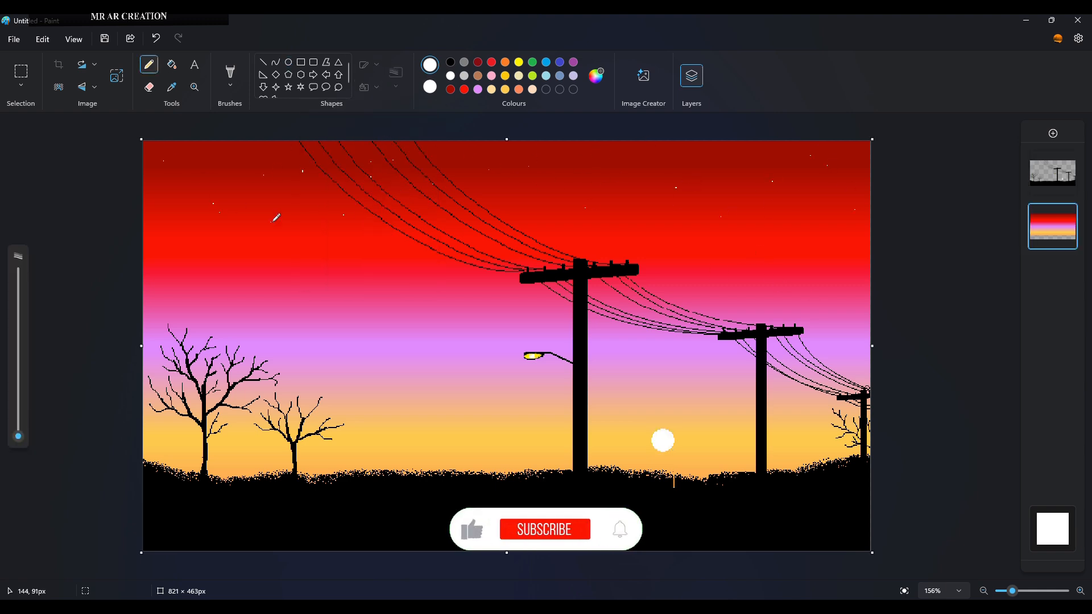
left_click(366, 223)
left_click(547, 215)
left_click(641, 244)
left_click(694, 167)
left_click(597, 159)
left_click(220, 212)
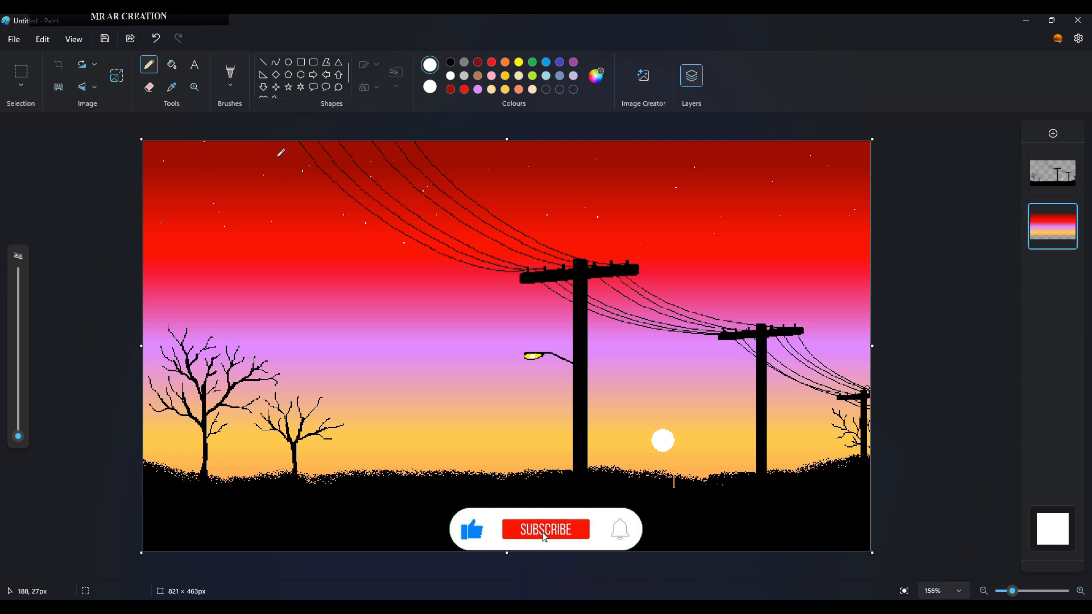
Scatter small white four-point stars, about 7 px wide, across the upper sky on the background layer
left_click(276, 87)
left_click(375, 65)
left_click(400, 117)
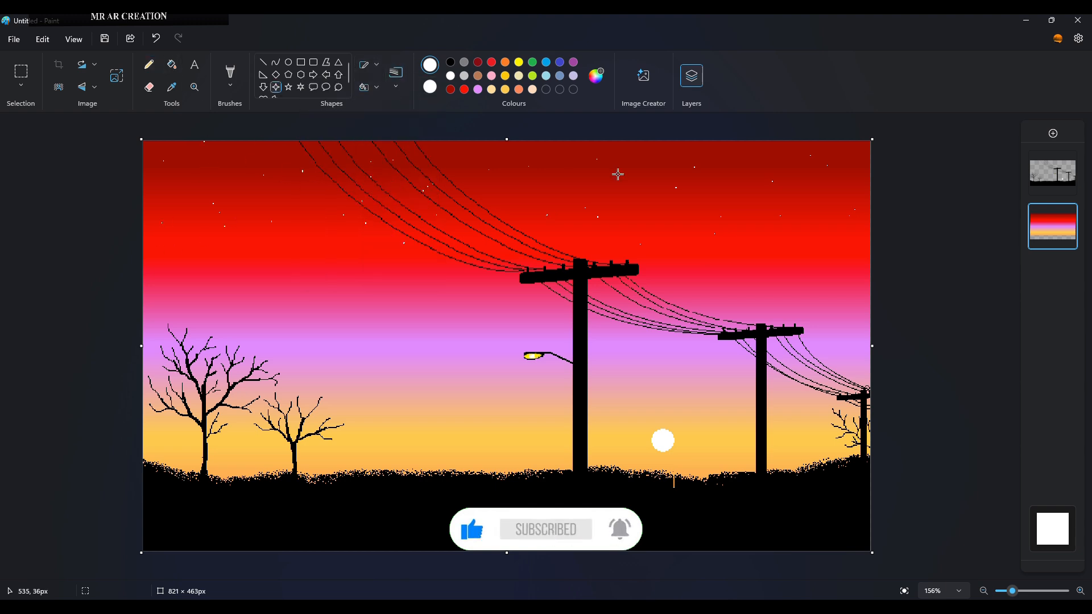
left_click_drag(653, 160, 656, 162)
left_click_drag(826, 200, 832, 207)
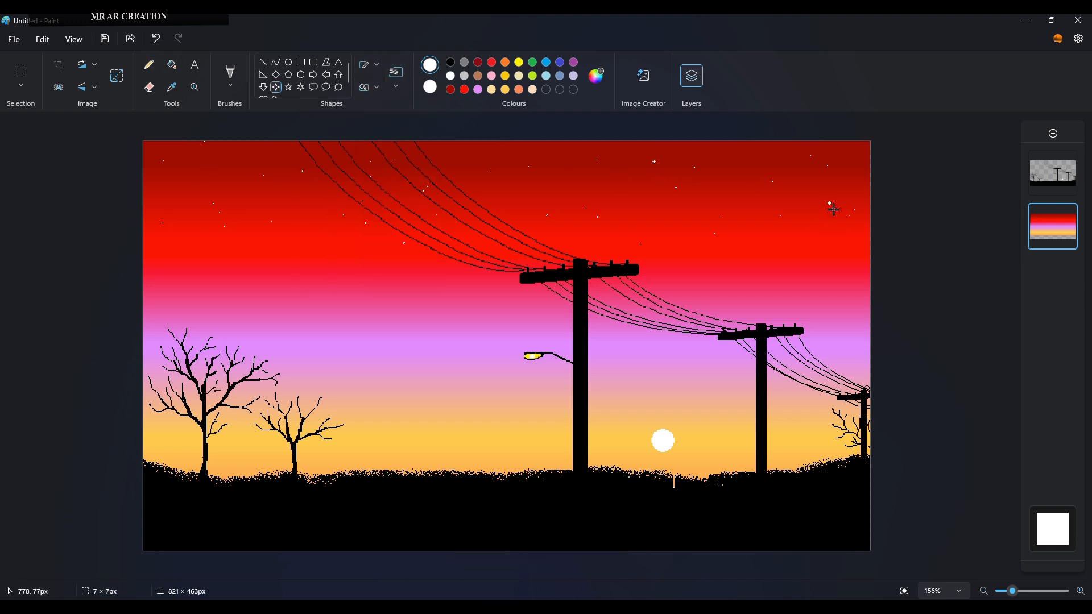
left_click_drag(237, 180, 245, 188)
left_click_drag(168, 231, 173, 237)
left_click_drag(435, 220, 441, 227)
left_click(361, 249)
left_click_drag(365, 254, 365, 254)
left_click_drag(275, 152, 281, 156)
left_click_drag(778, 249, 786, 258)
left_click_drag(606, 234, 613, 241)
Switch to a brush and set the drawing colour to black
left_click(230, 85)
left_click(285, 186)
left_click(450, 62)
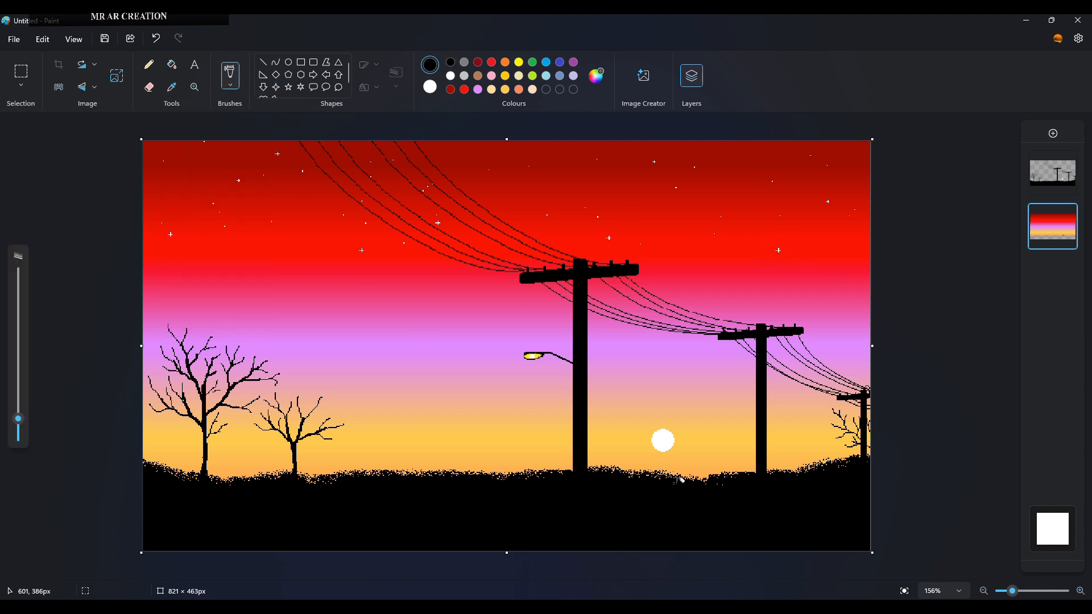